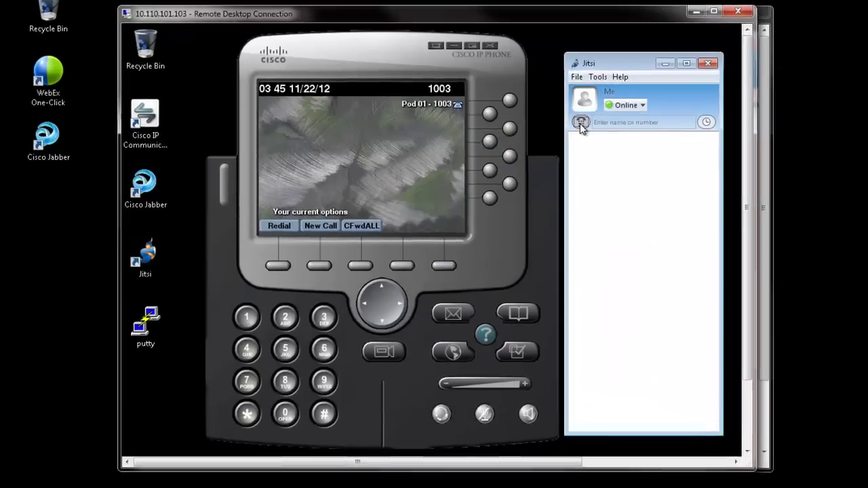
click(573, 129)
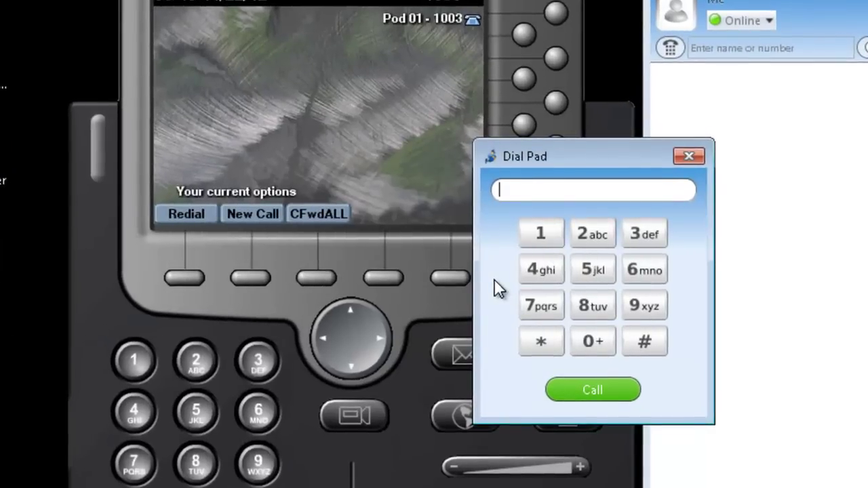
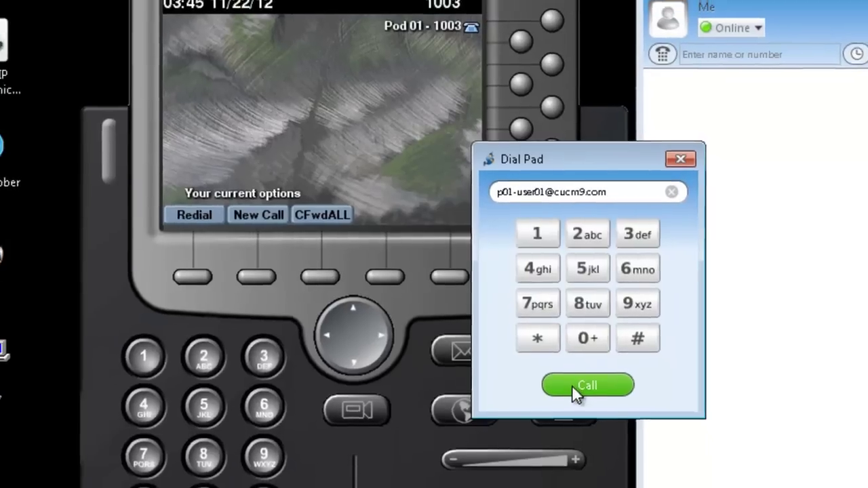
click(582, 391)
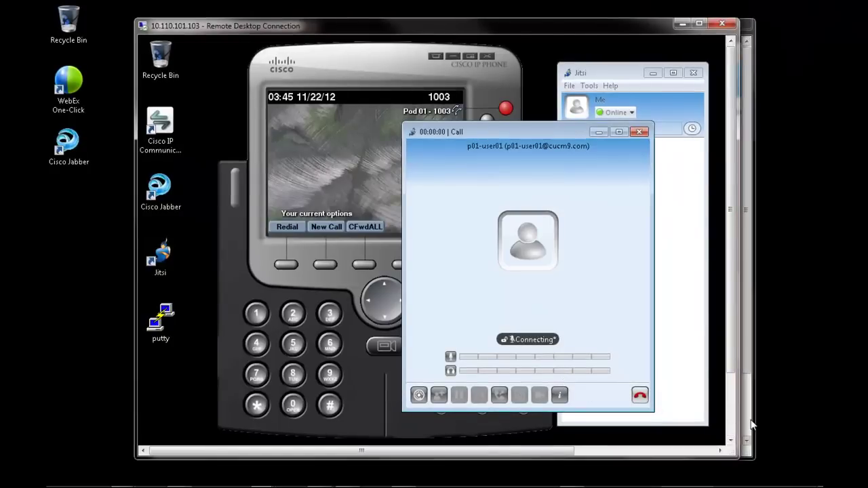
key(alt+Tab)
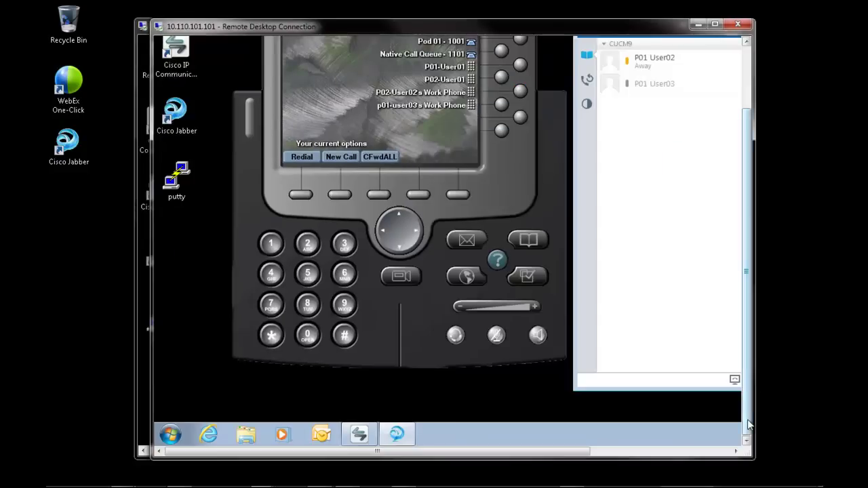
drag(748, 421, 746, 315)
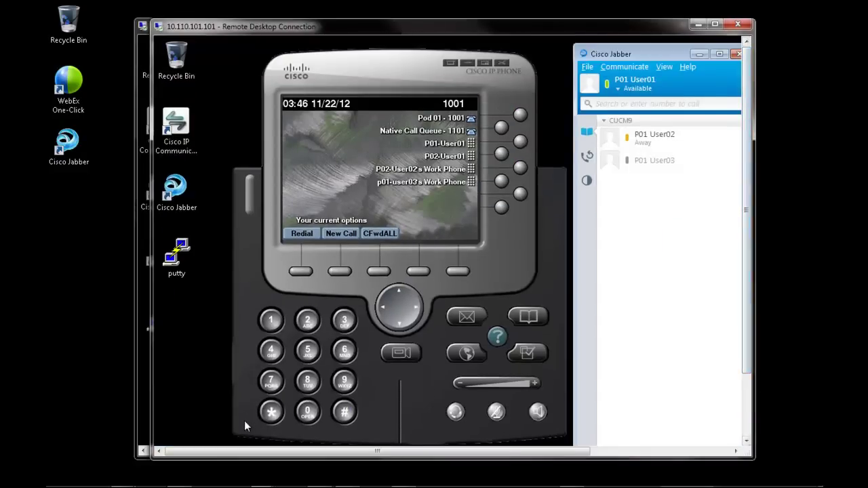
click(140, 418)
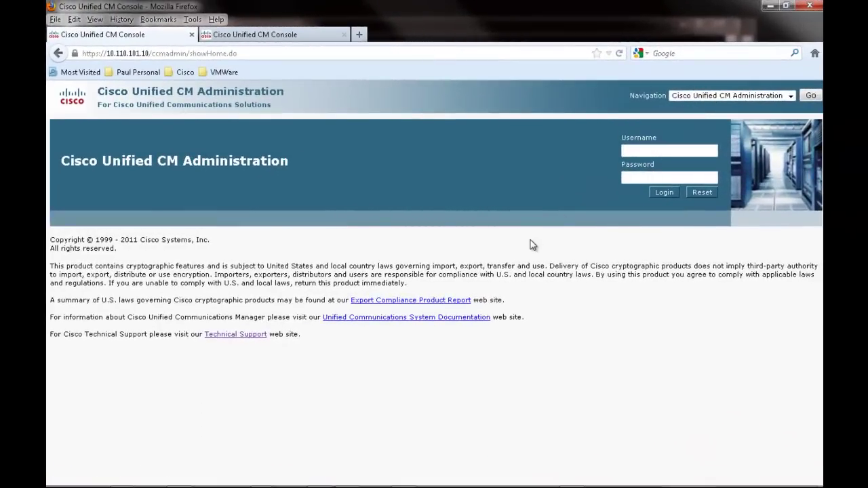
Log in to Cisco Unified CM Administration as Administrator with the account password.
text(Administrator)
key(Tab)
text(password)
key(Return)
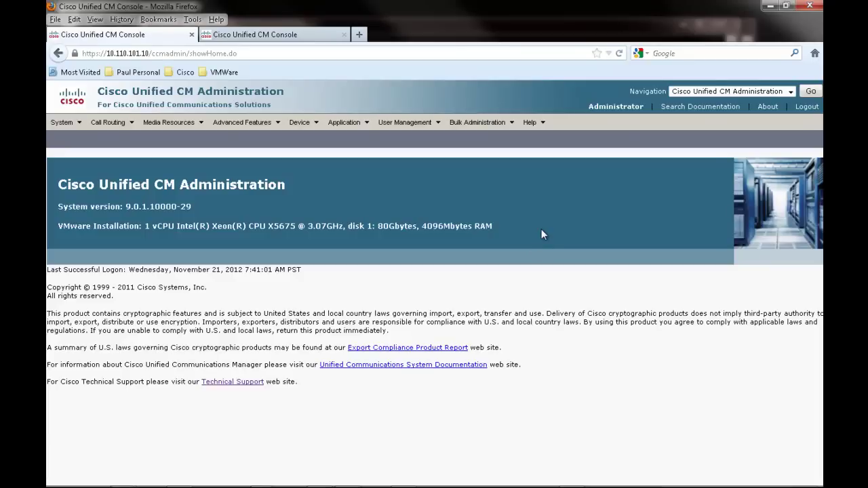
Find phone P01-WS01 under Device > Phone and open its line 1001 settings.
mouse_move(299, 122)
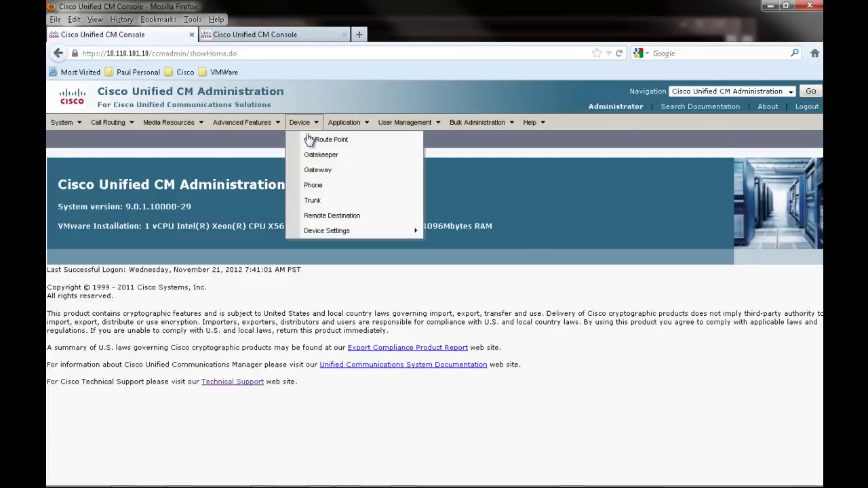
click(311, 189)
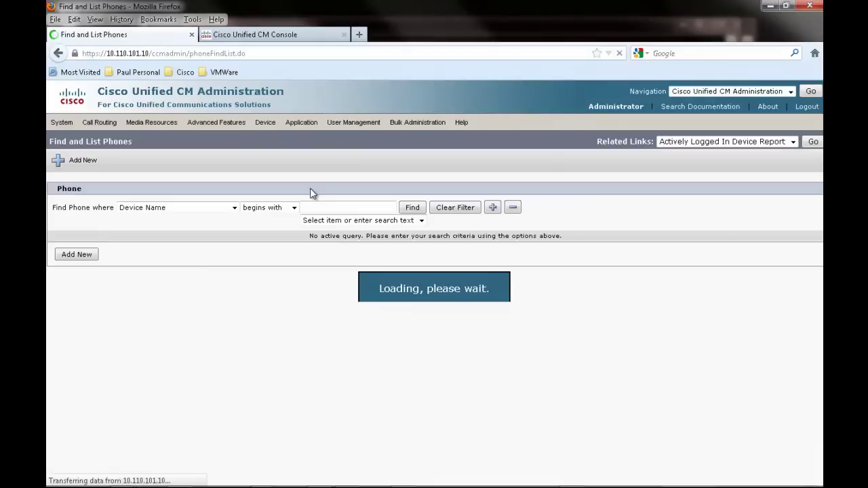
click(411, 210)
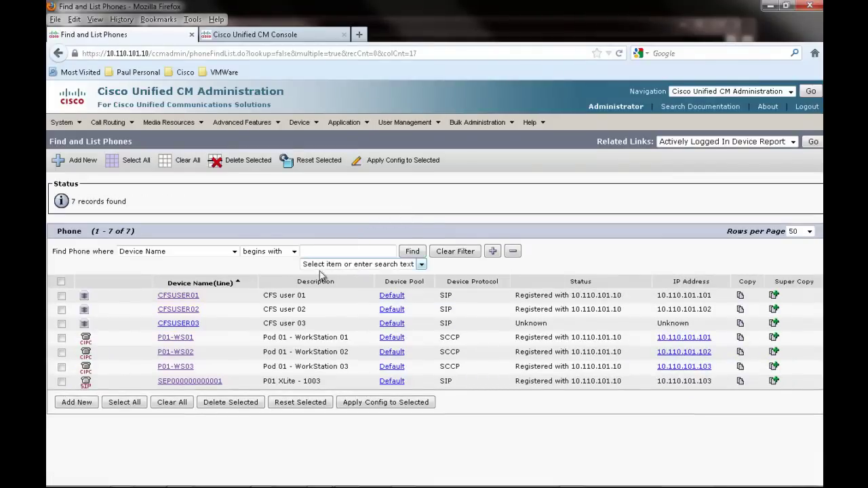
click(186, 338)
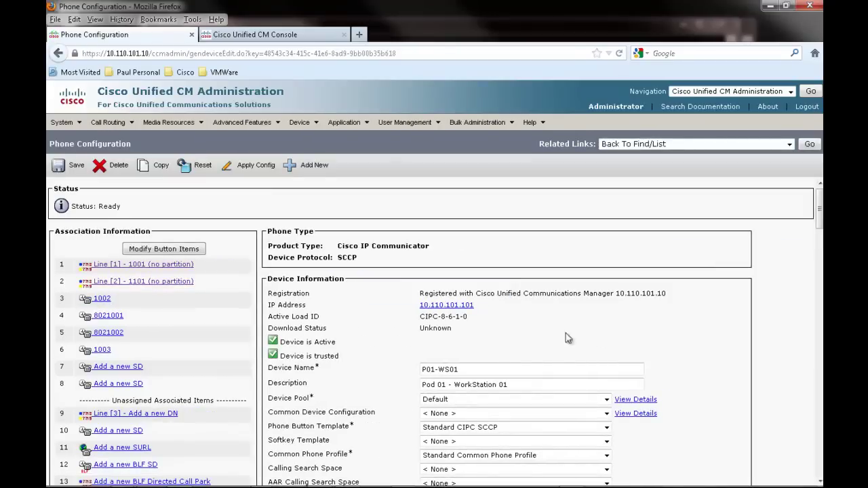
click(167, 265)
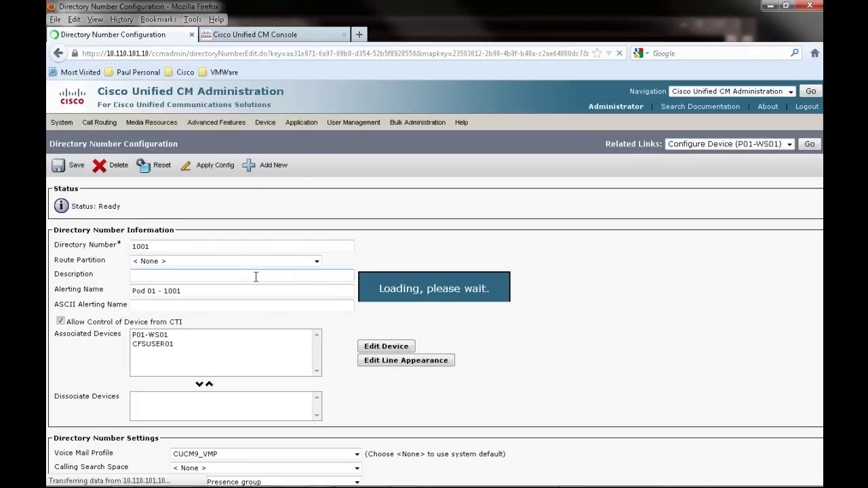
scroll(256, 277, down, 7)
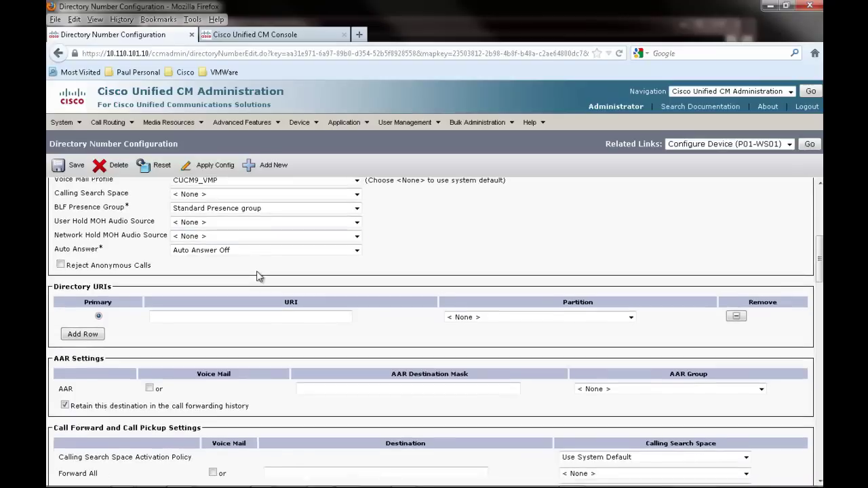
scroll(256, 276, down, 2)
click(185, 265)
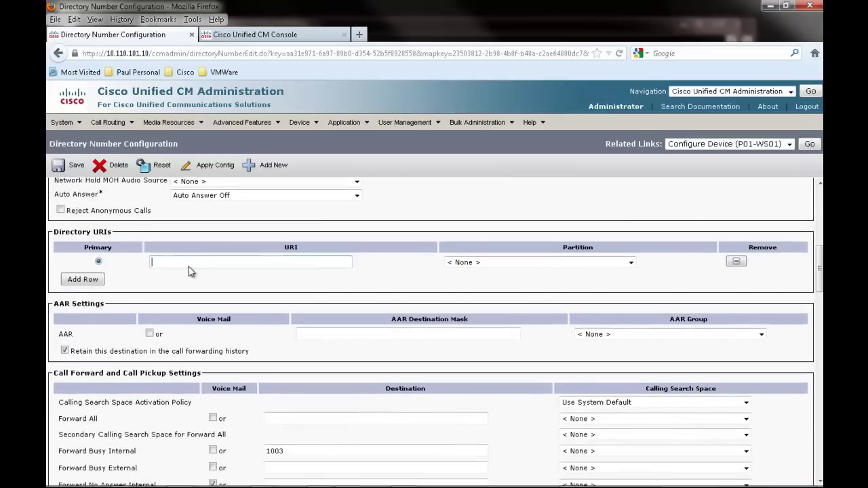
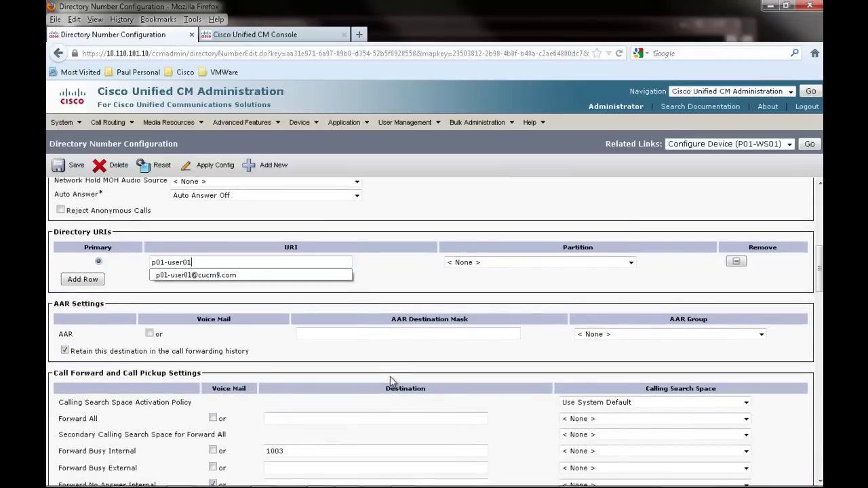
key(Tab)
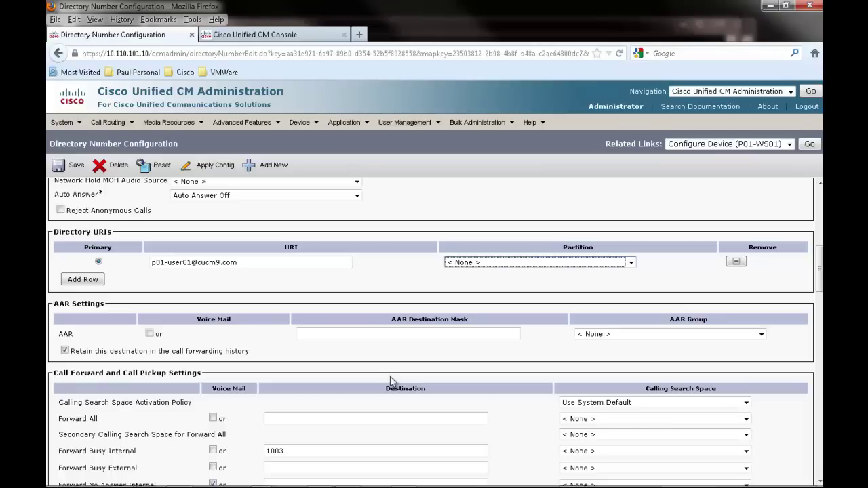
click(69, 168)
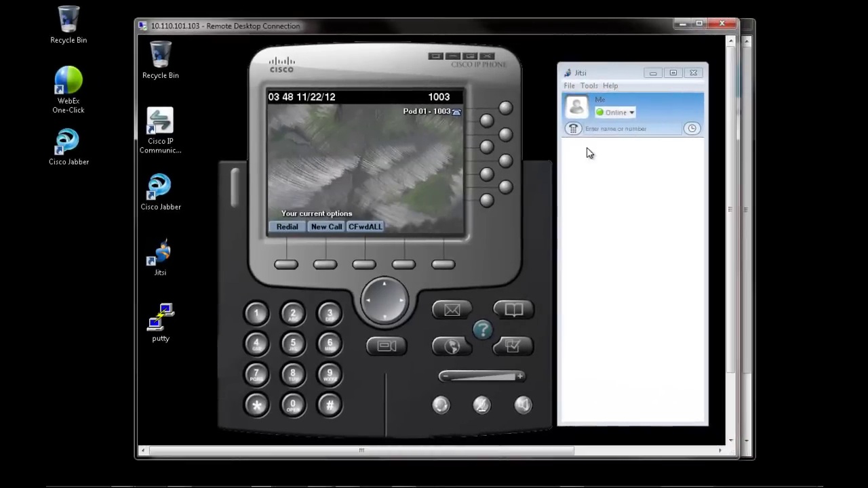
click(573, 130)
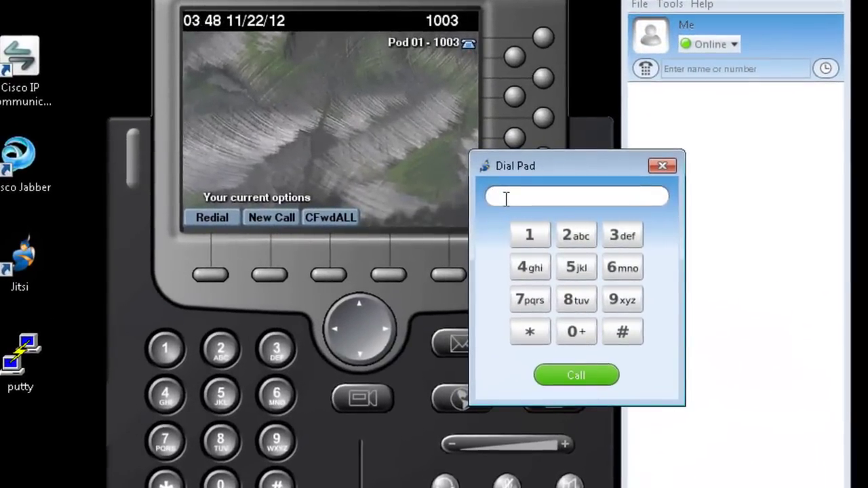
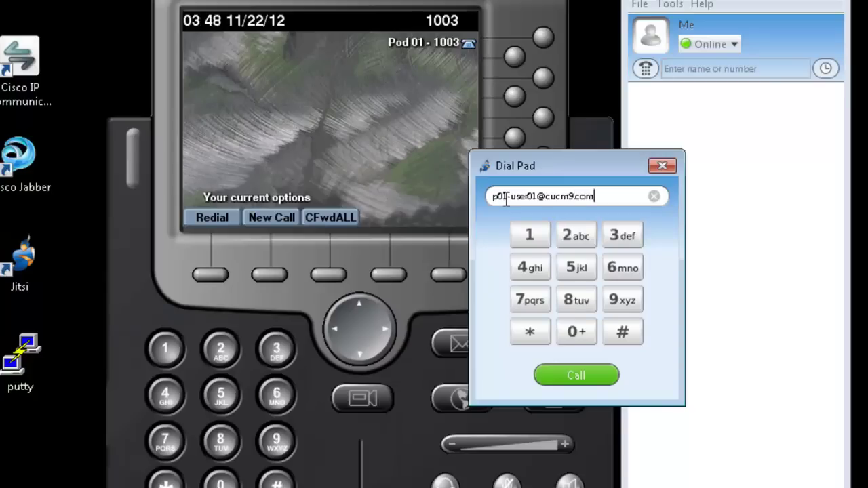
click(576, 375)
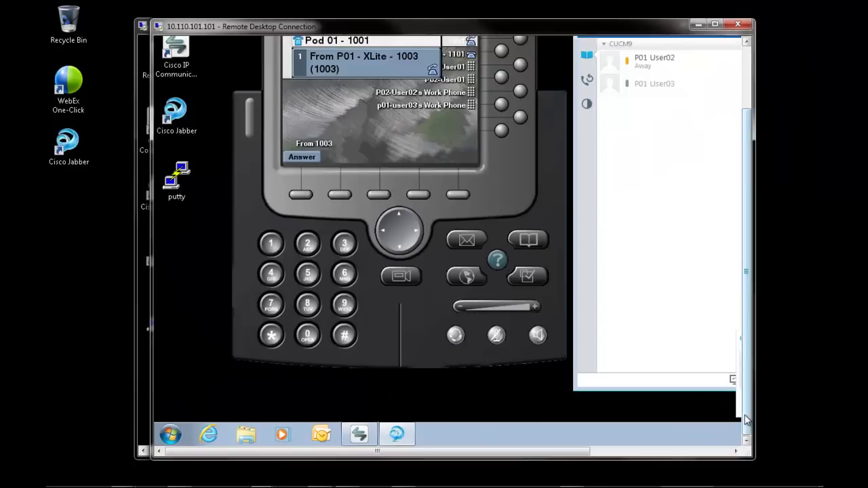
Answer the incoming call from 1003 in Jabber, then hang up the connected call in Jitsi.
click(698, 449)
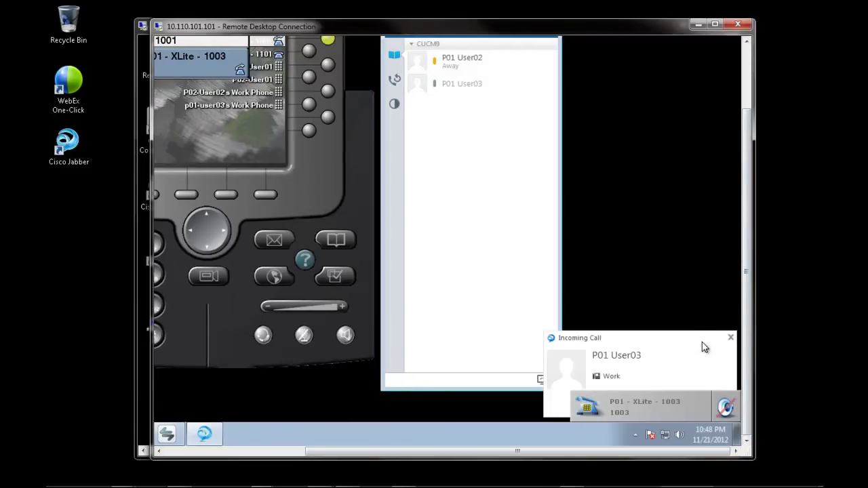
click(707, 402)
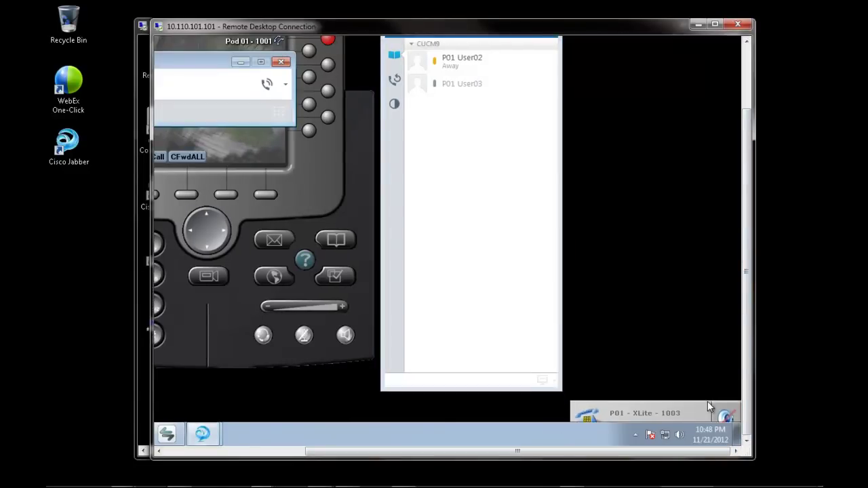
click(278, 452)
click(746, 75)
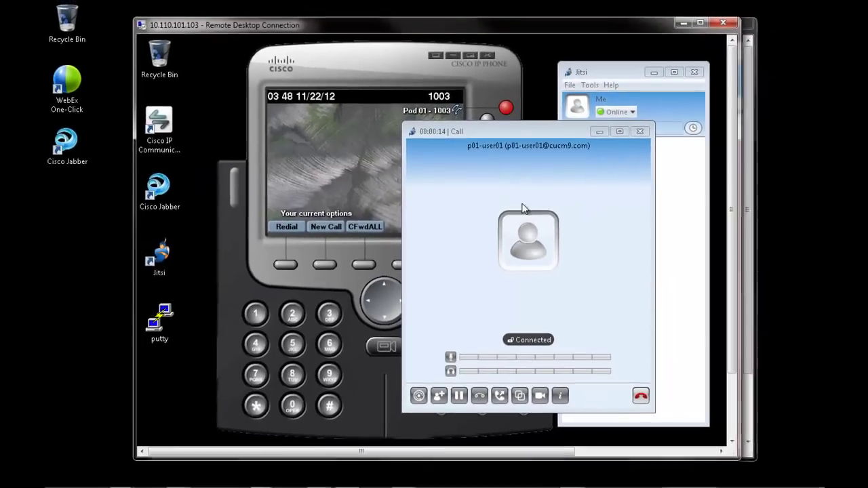
click(638, 398)
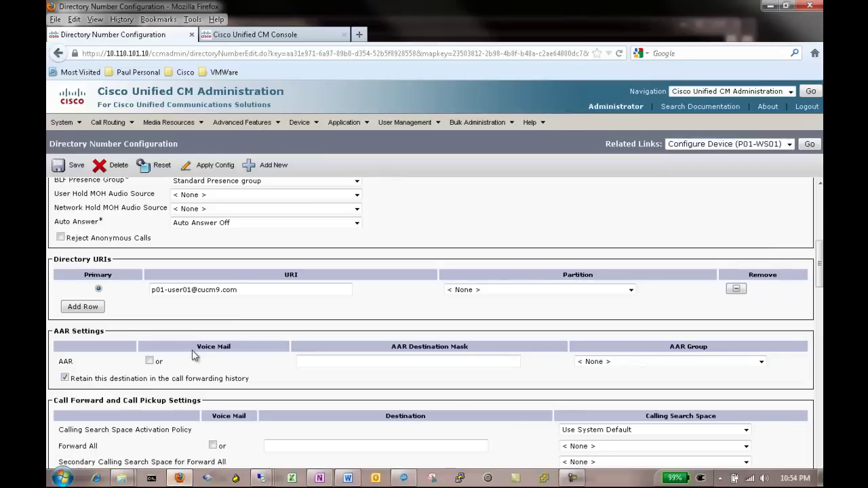
List the SIP profiles under Device Settings and copy the Standard SIP Profile.
click(306, 125)
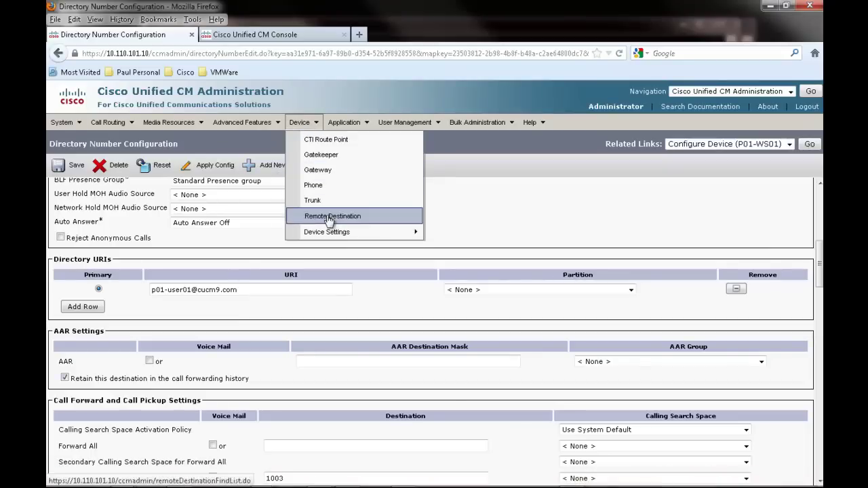
mouse_move(332, 233)
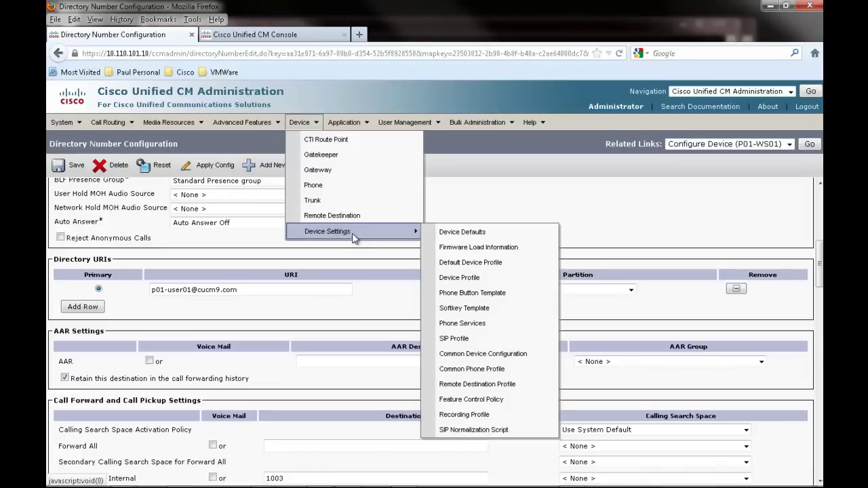
click(468, 342)
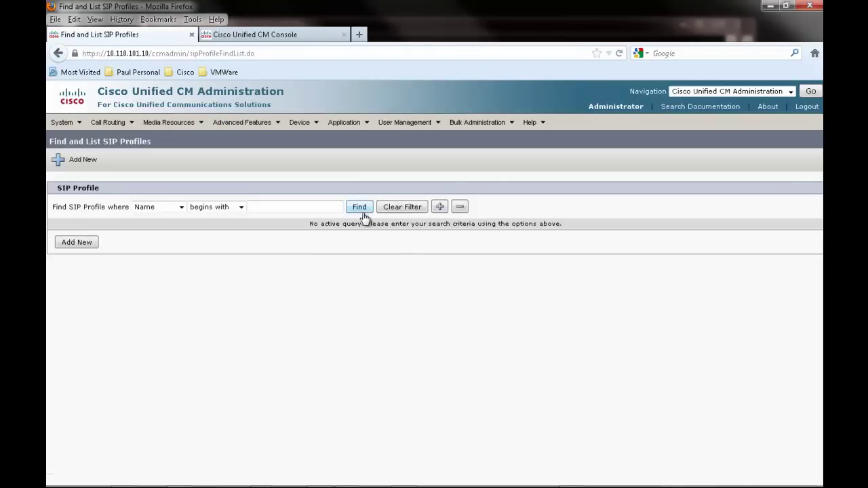
click(360, 208)
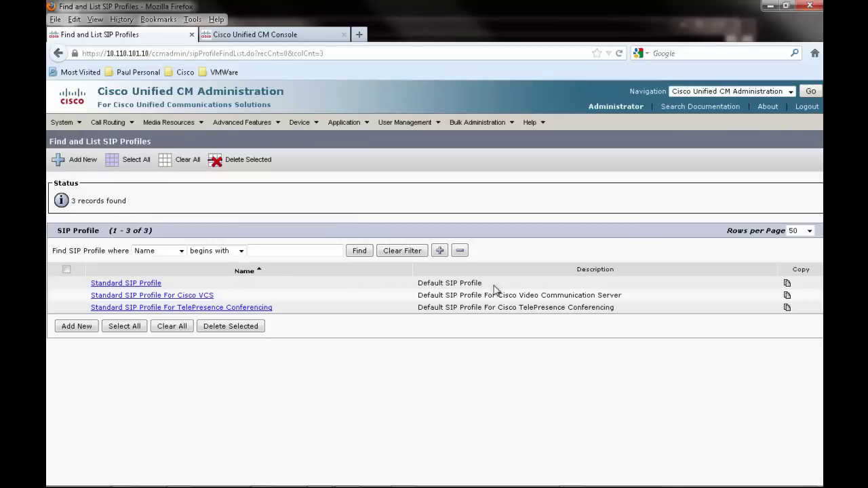
click(788, 285)
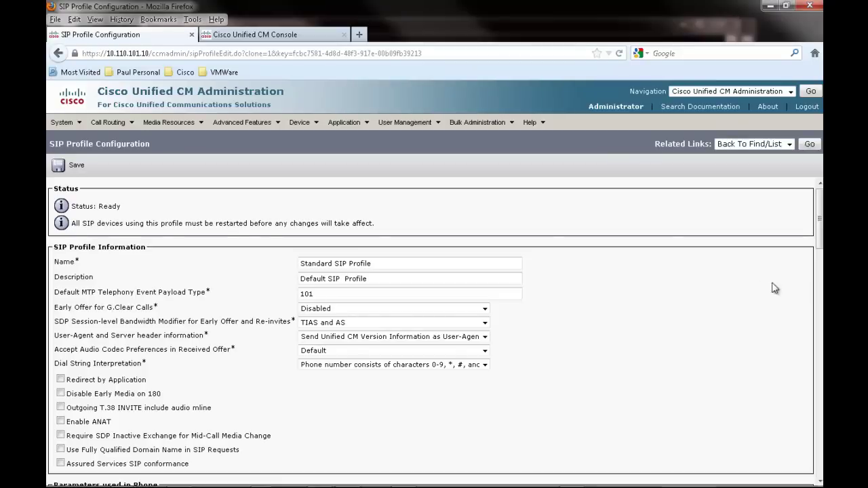
Name the copy 'Standard SIP Profile - FQDN', describe it 'Default SIP Profile - FQDN', enable FQDN in SIP requests, and save.
click(413, 267)
text(- )
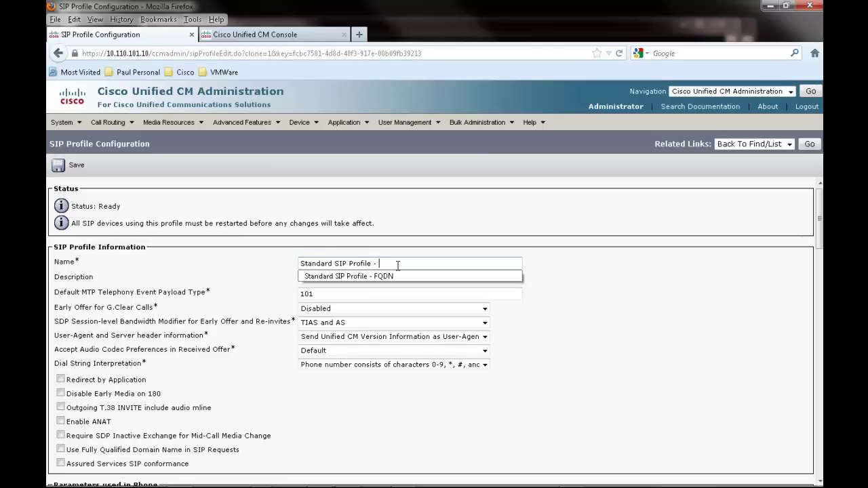
text(FQDN)
key(Tab)
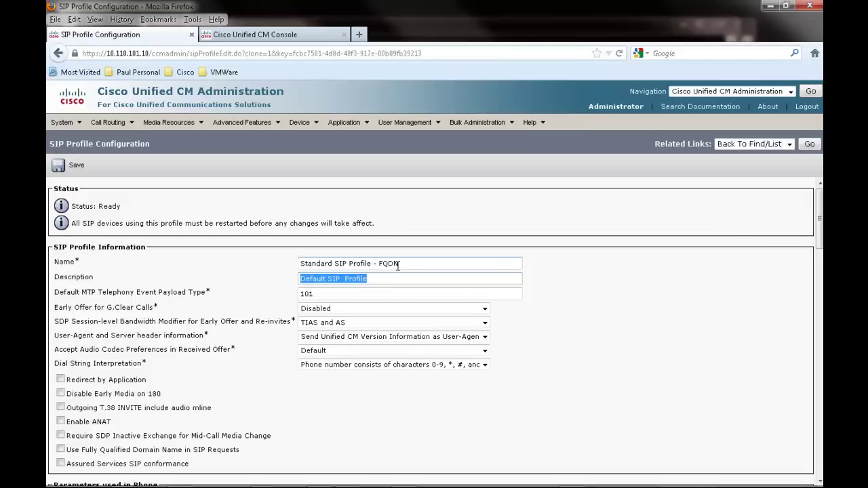
text(FQ)
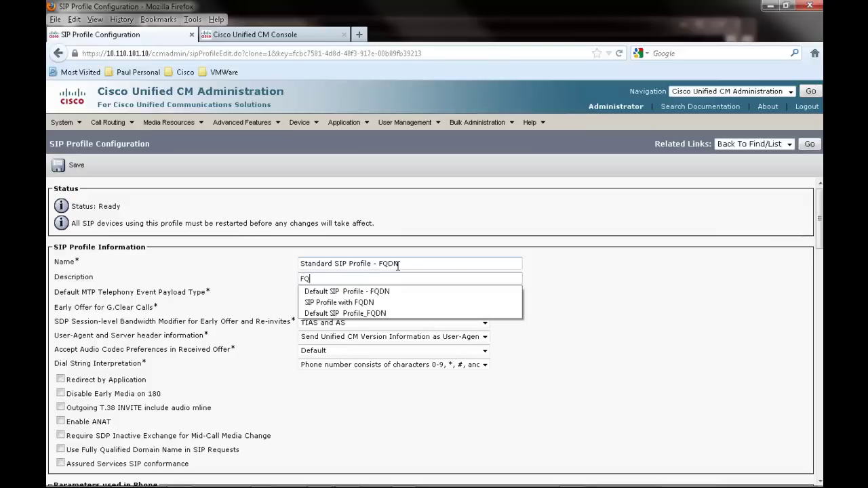
text(DN)
click(383, 291)
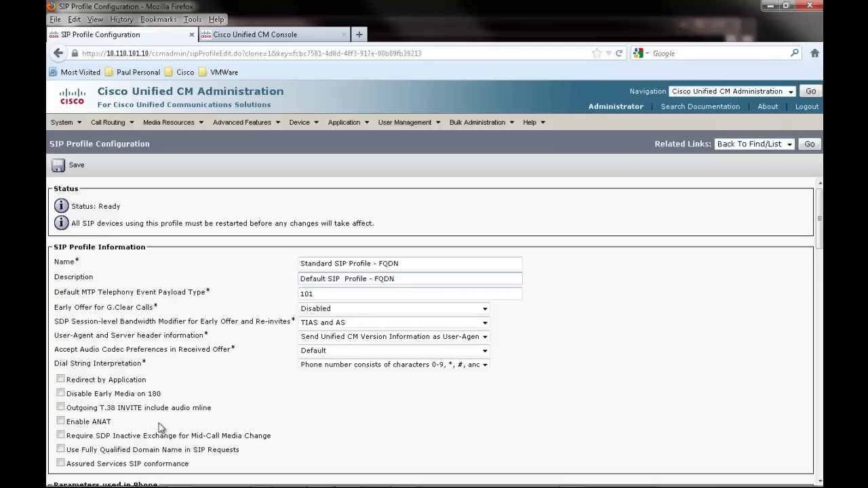
click(61, 450)
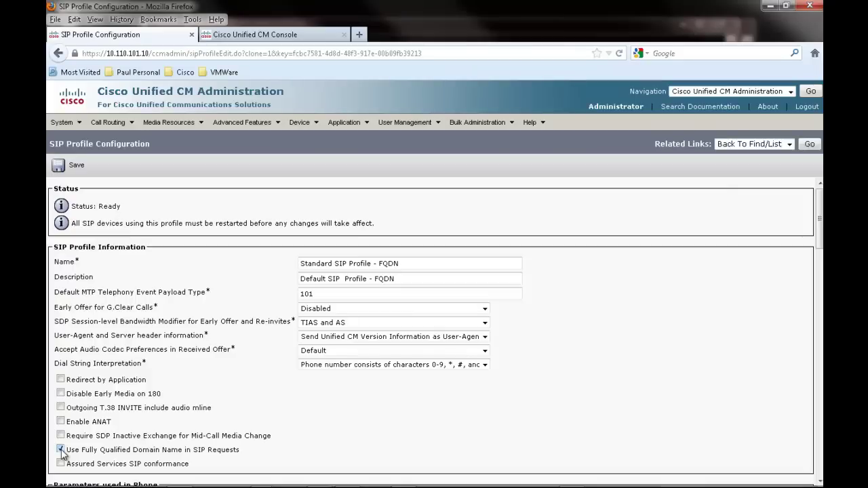
click(79, 166)
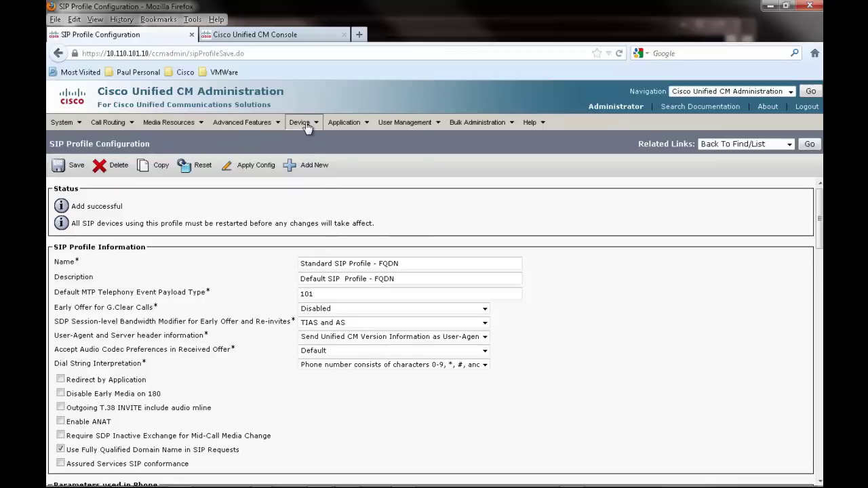
Add a new trunk of type SIP Trunk.
mouse_move(300, 123)
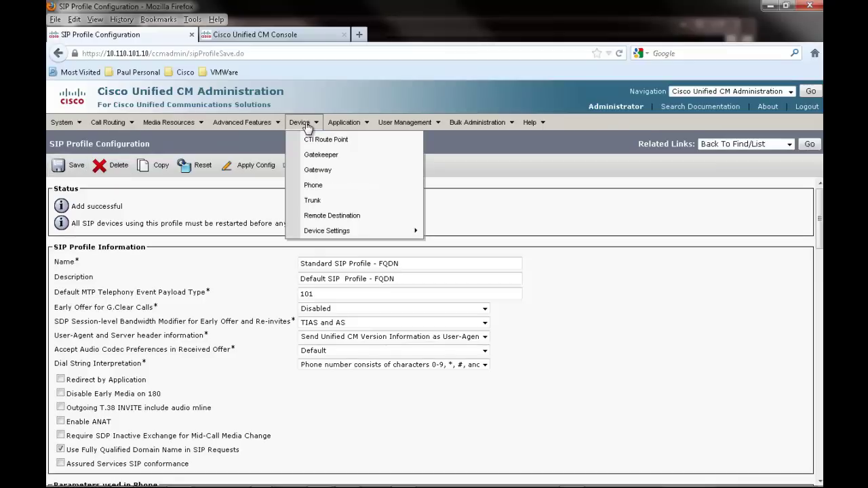
click(308, 202)
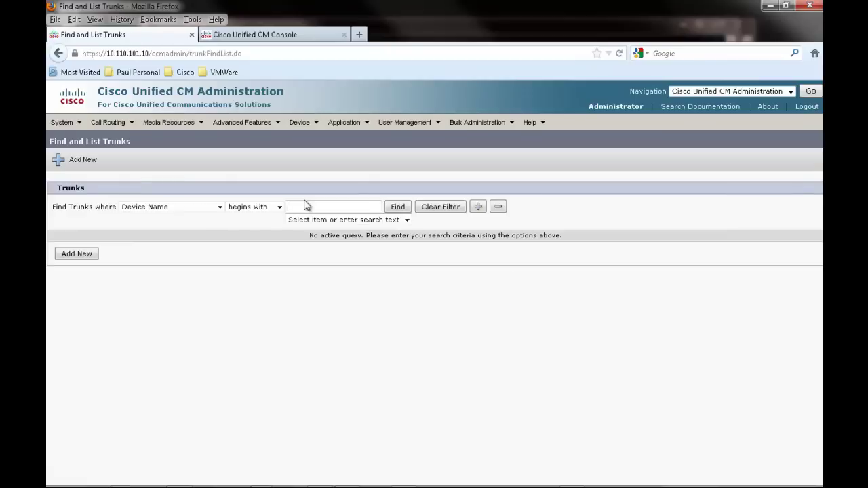
click(93, 260)
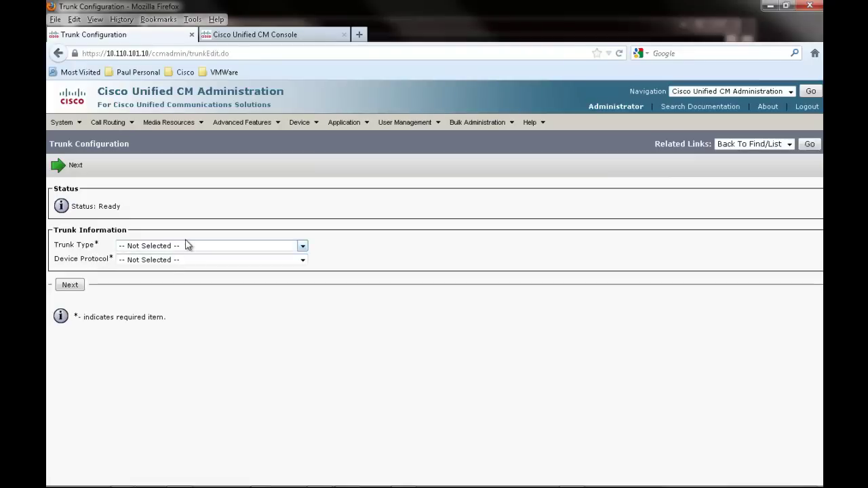
click(188, 249)
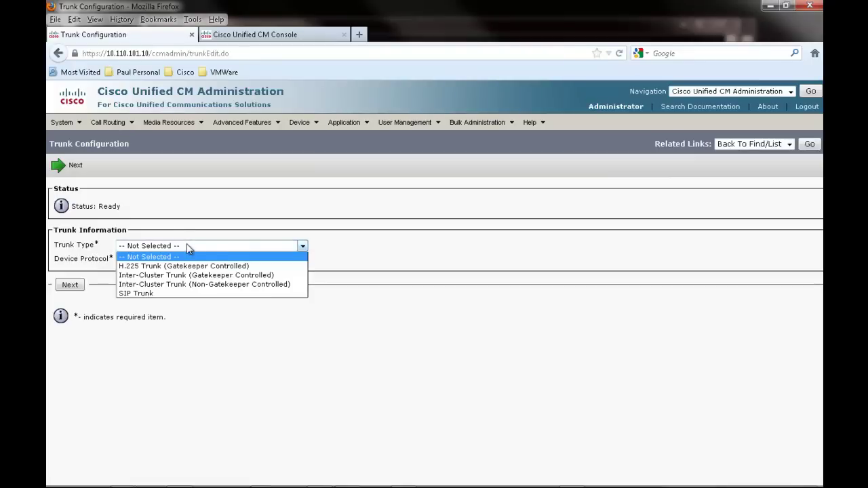
click(172, 293)
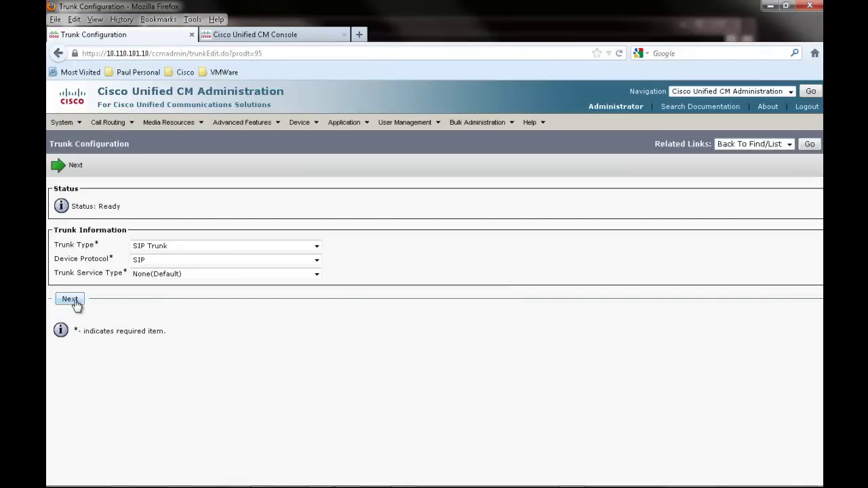
click(74, 303)
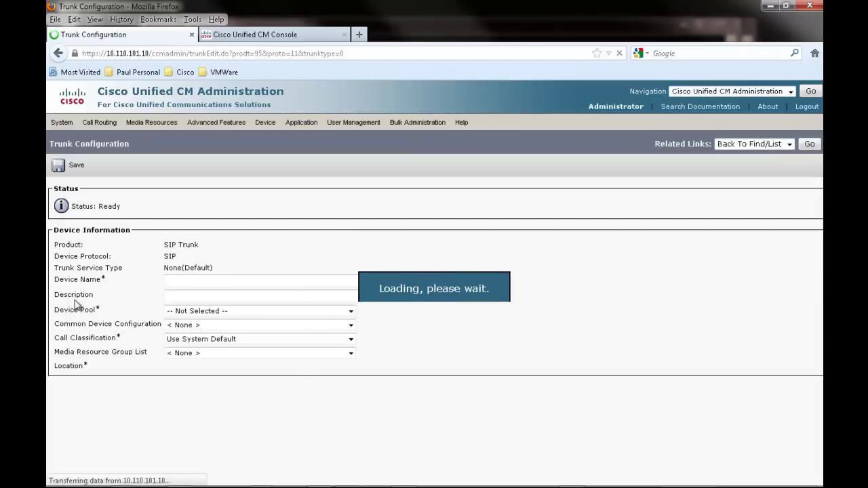
Name the trunk Central-SIP-Trunk, describe it 'SIP Trunk to Central Site for URI Routing', device pool Default.
click(325, 281)
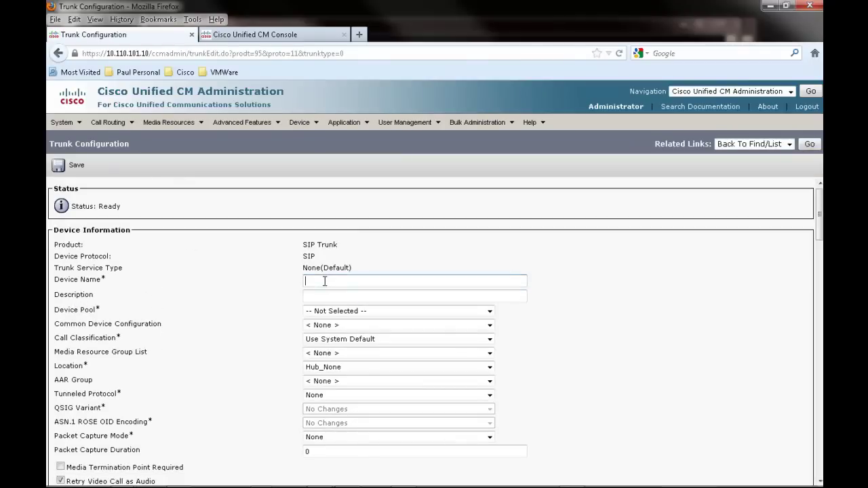
text(ce)
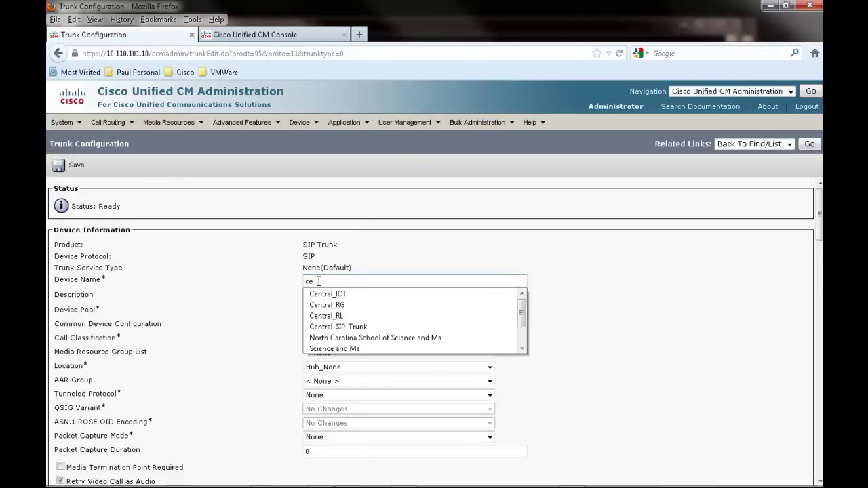
click(329, 326)
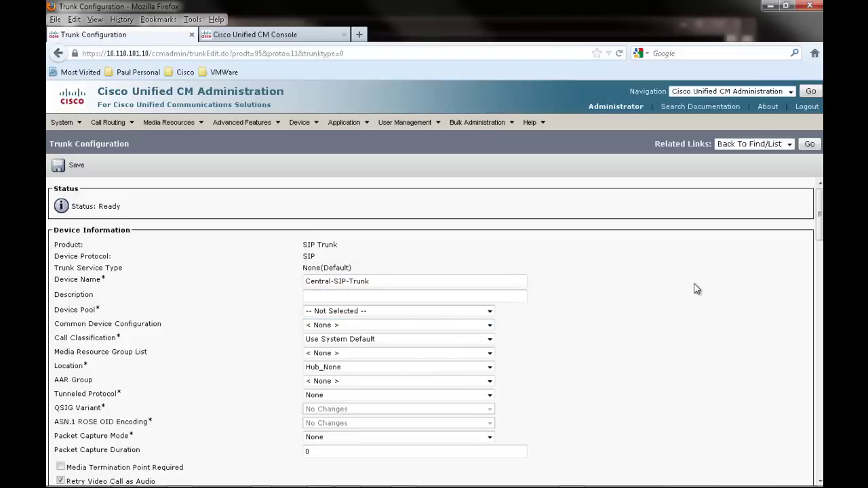
text(SIPT)
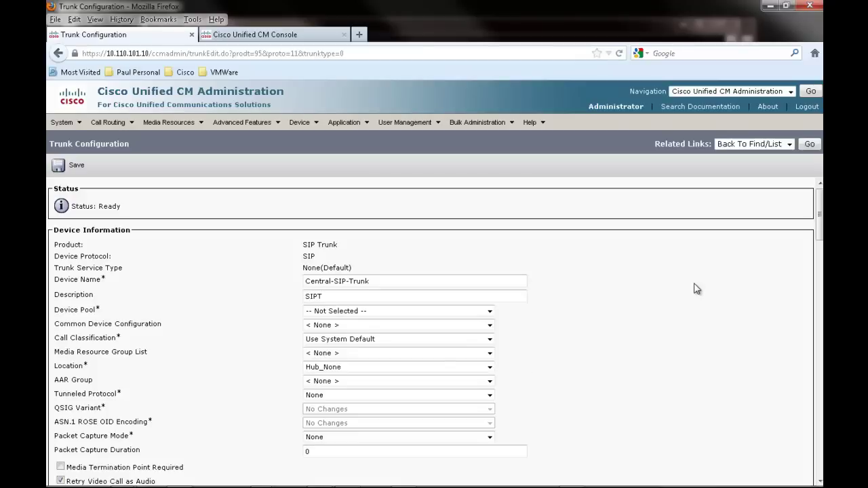
key(BackSpace)
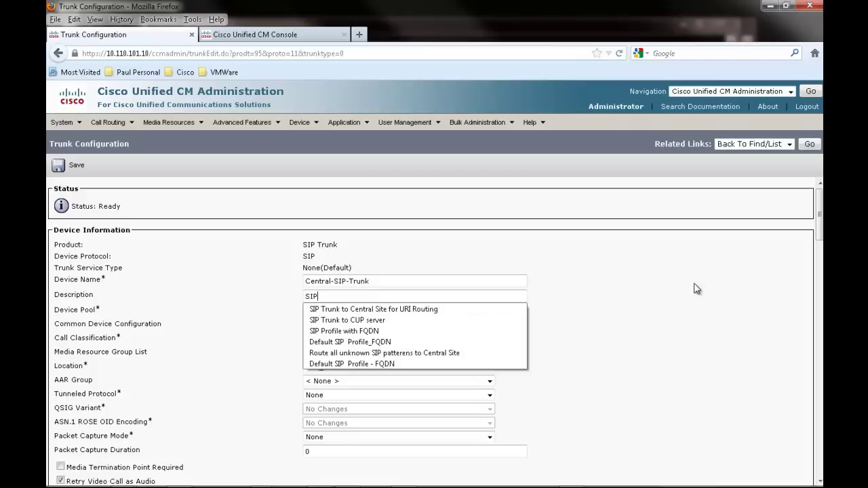
click(433, 309)
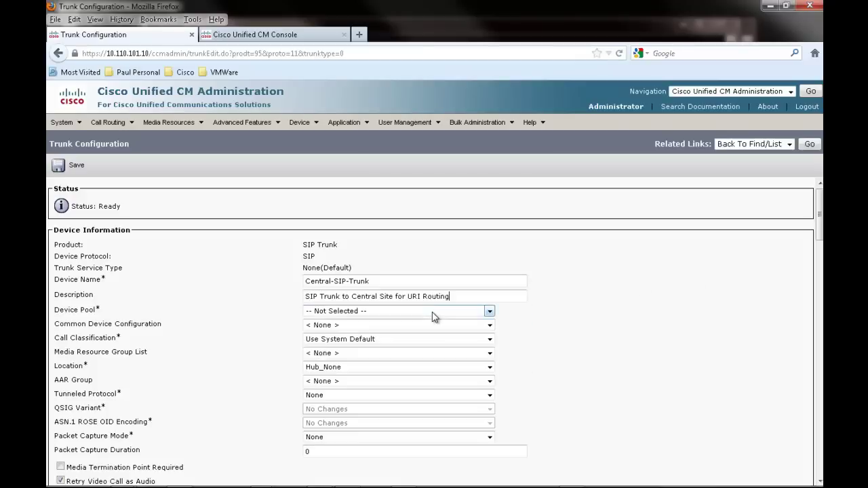
click(432, 310)
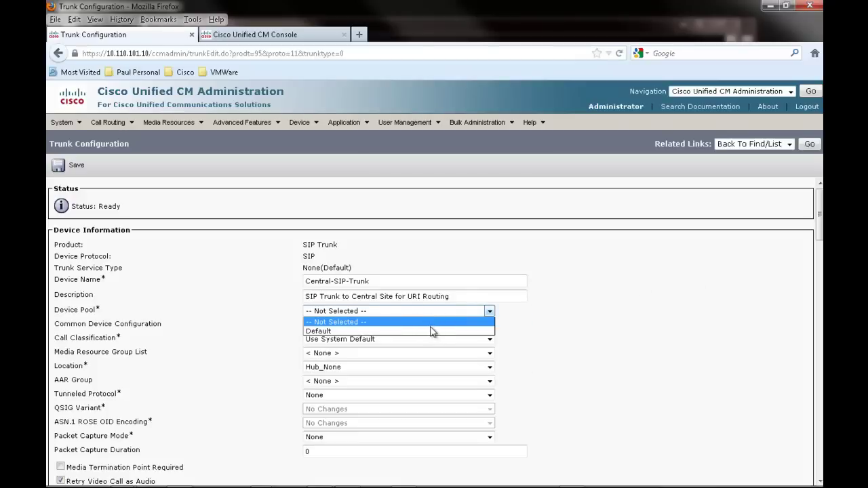
click(431, 330)
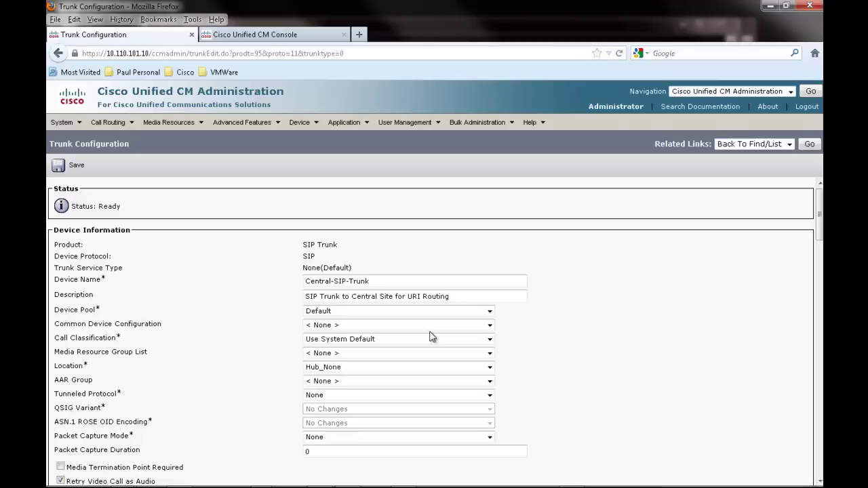
Set Calling and Connected Party Info Format to 'Deliver URI and DN in connected party, if available'.
scroll(432, 337, down, 3)
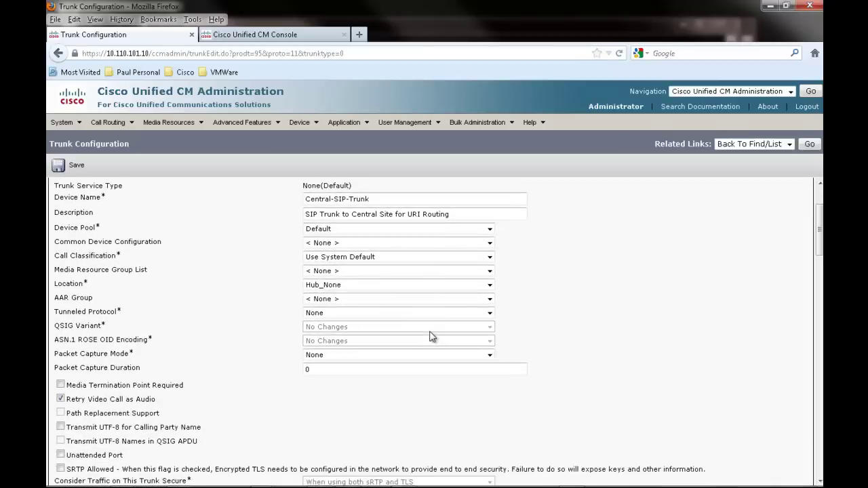
scroll(432, 337, down, 8)
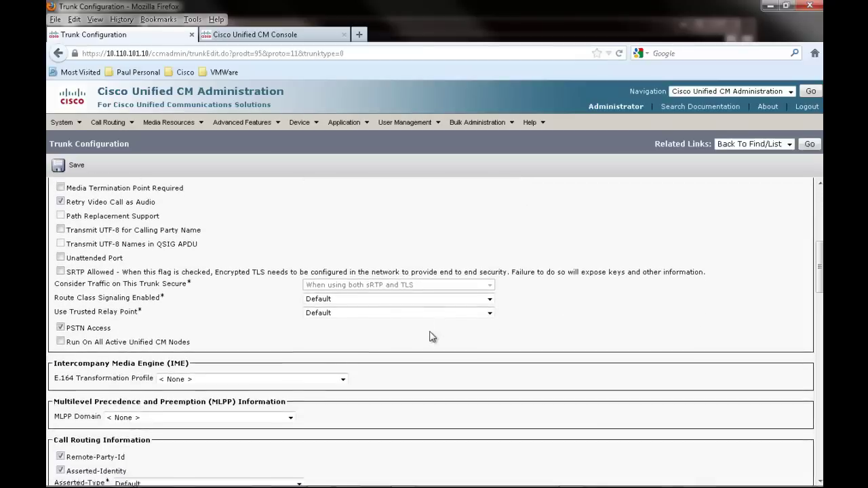
scroll(431, 337, down, 5)
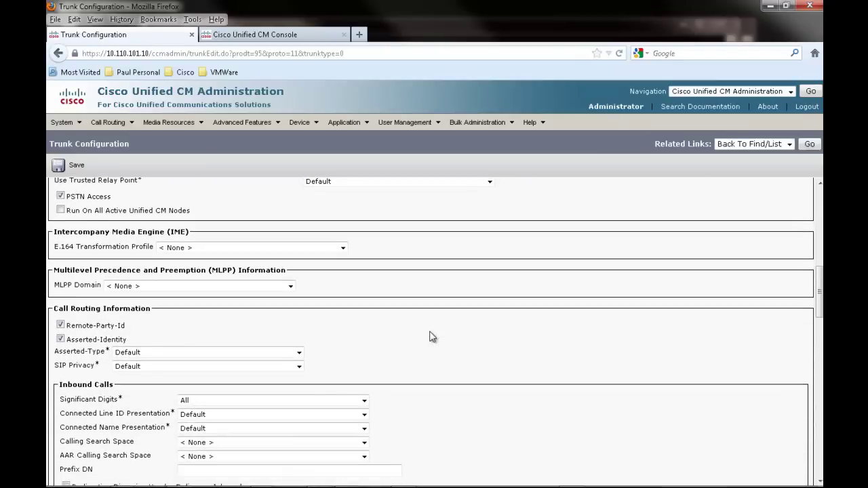
scroll(432, 337, down, 9)
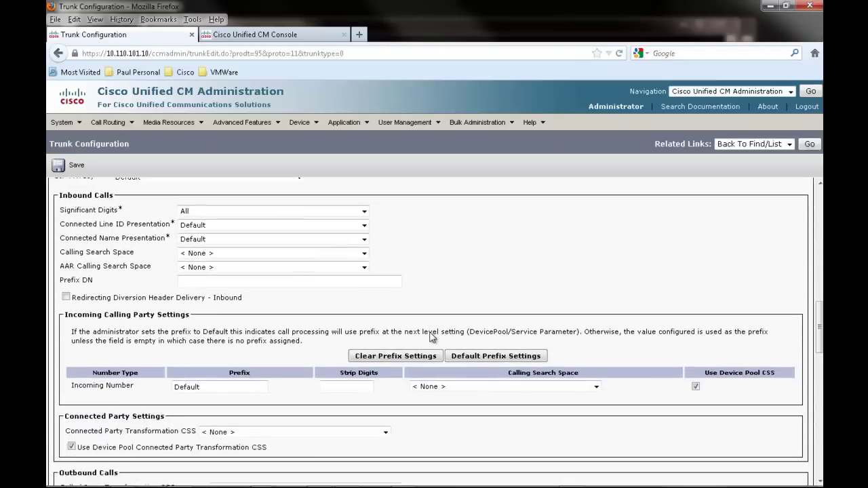
scroll(432, 337, down, 6)
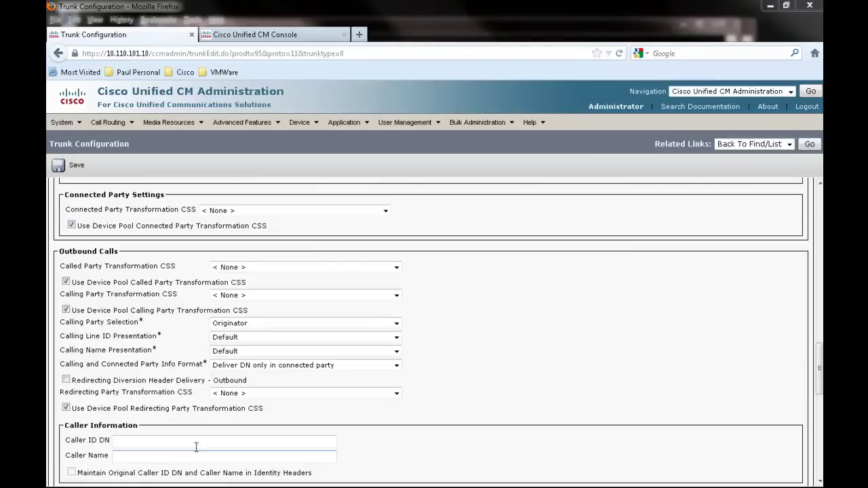
click(397, 365)
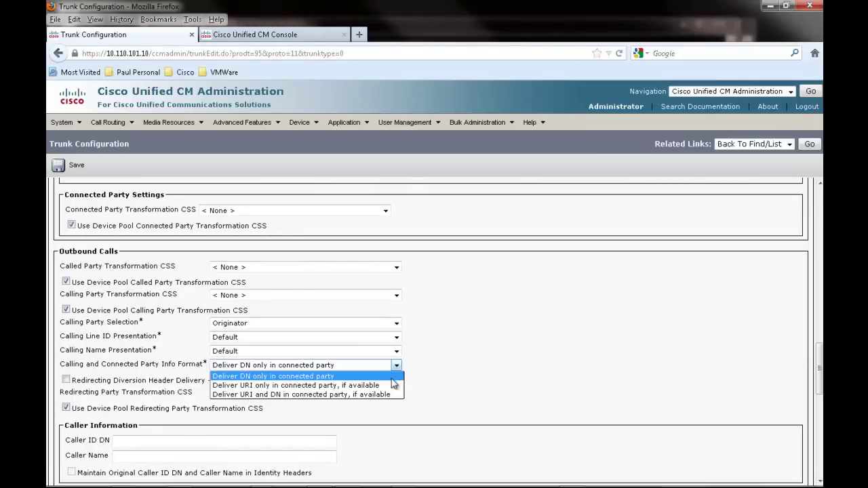
click(390, 395)
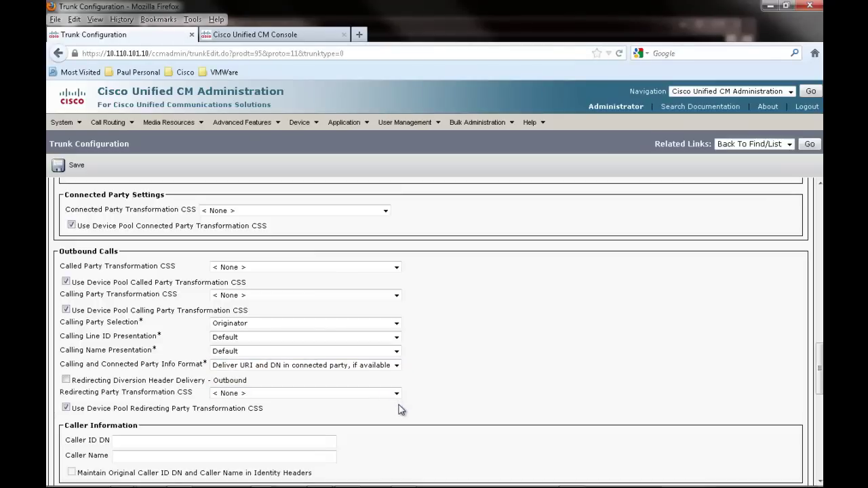
scroll(400, 409, down, 4)
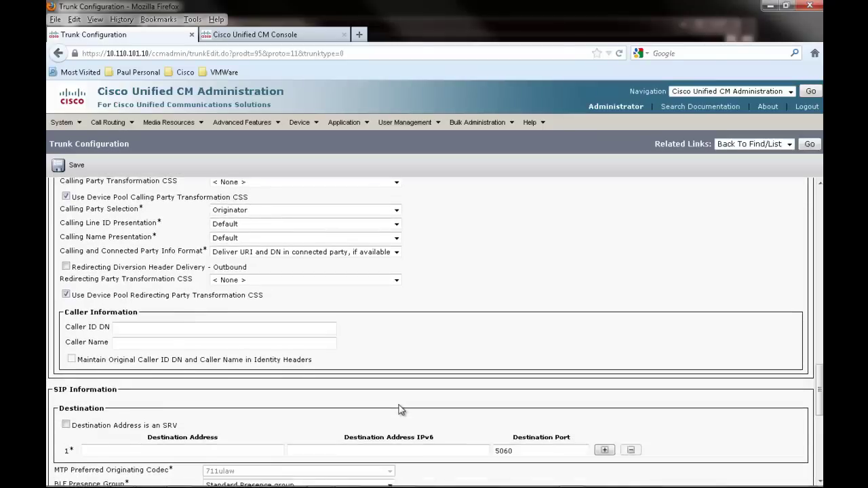
scroll(400, 410, down, 5)
Set destination 10.110.100.10, Non Secure SIP Trunk Profile and Standard SIP Profile - FQDN, then save the trunk.
click(119, 263)
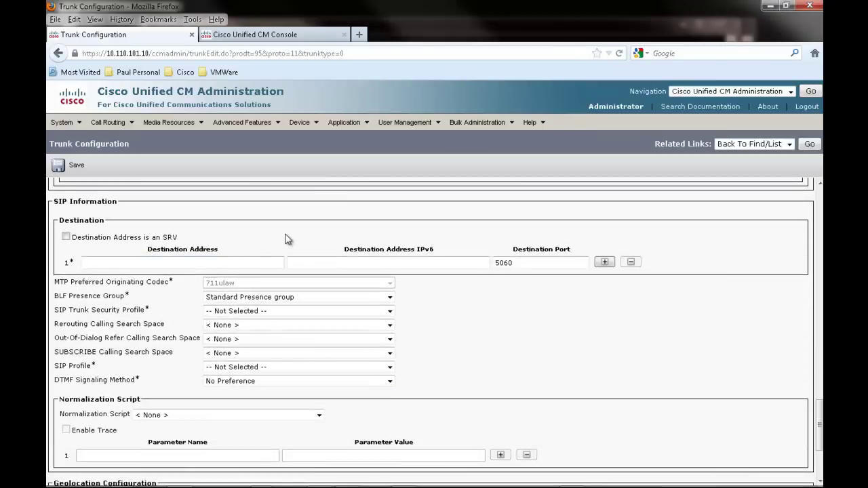
text(10.110)
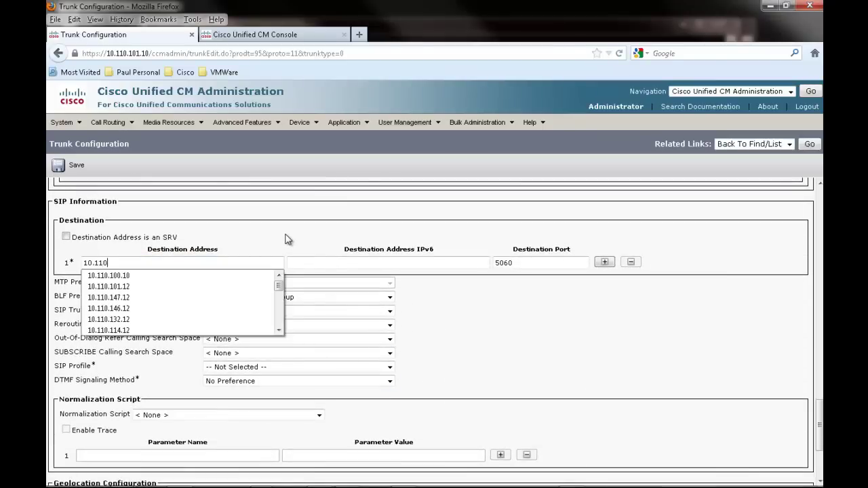
text(.100.10)
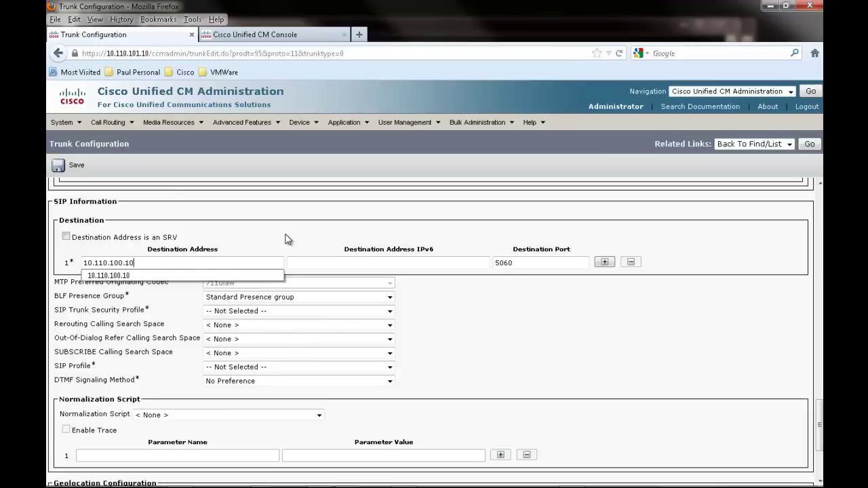
key(Tab)
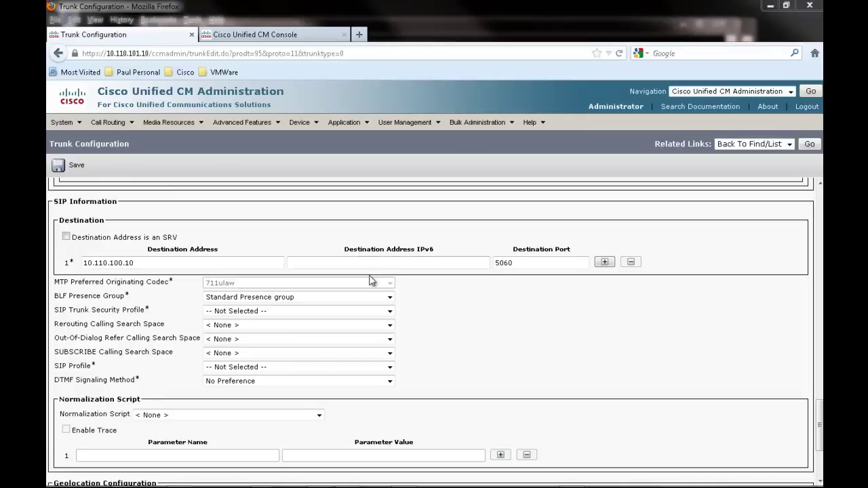
click(358, 314)
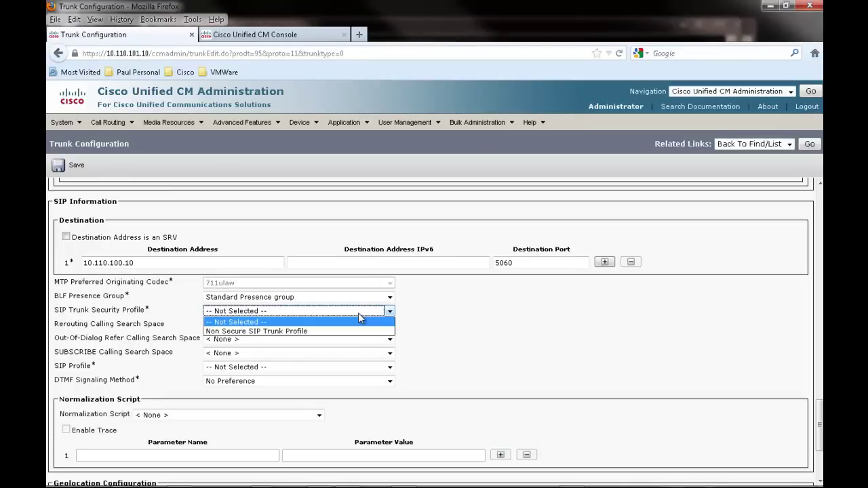
click(358, 331)
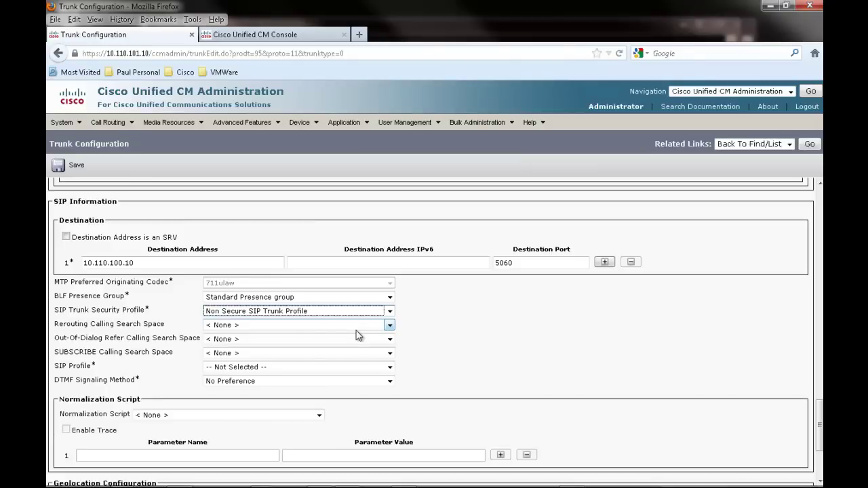
click(344, 367)
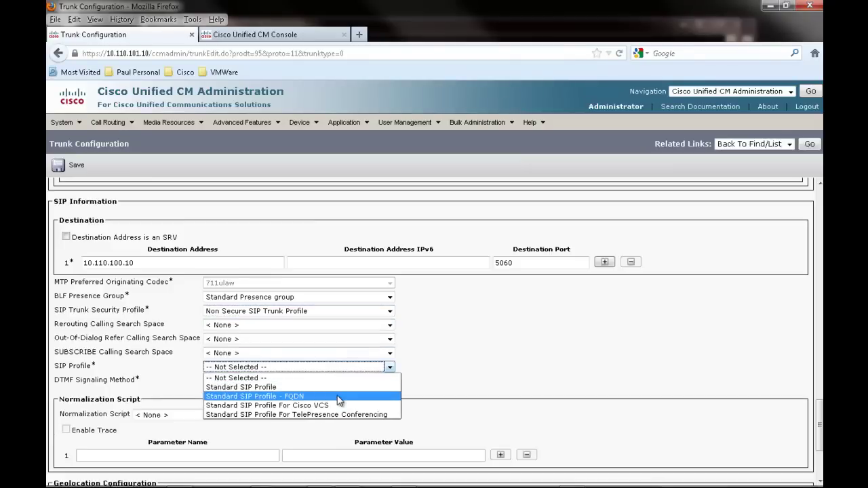
click(339, 400)
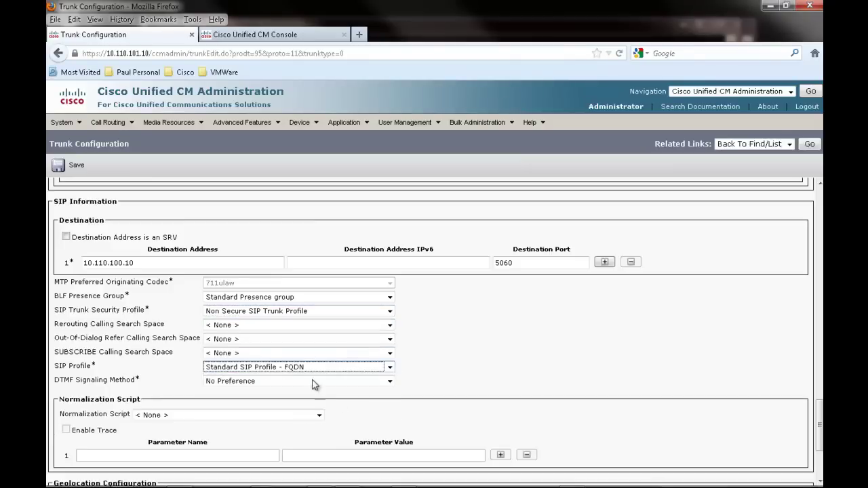
click(76, 167)
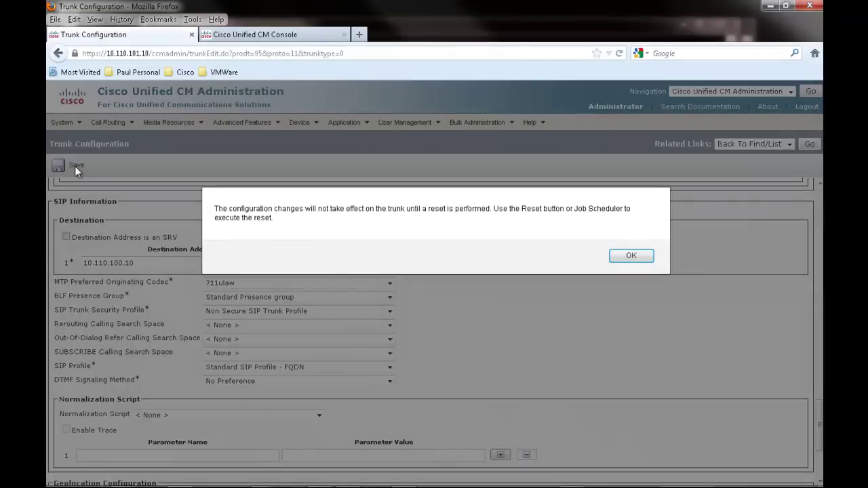
Acknowledge the reset warning and reset Central-SIP-Trunk from its Trunk Configuration page.
click(617, 263)
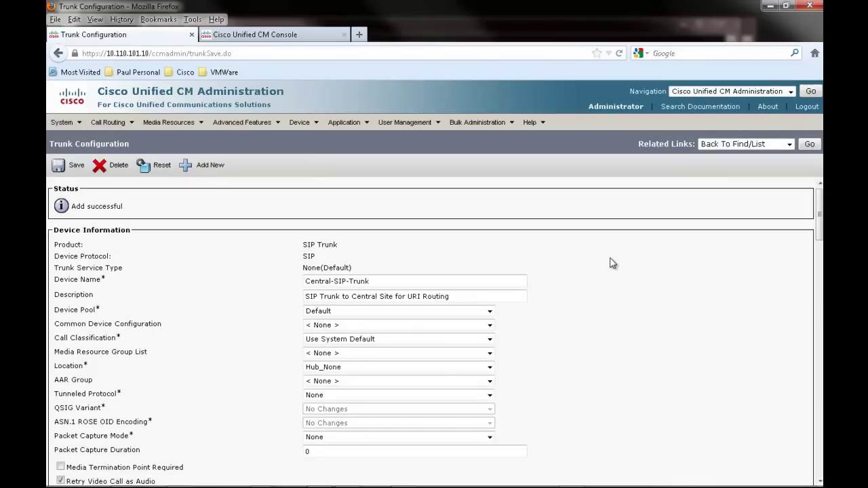
click(159, 173)
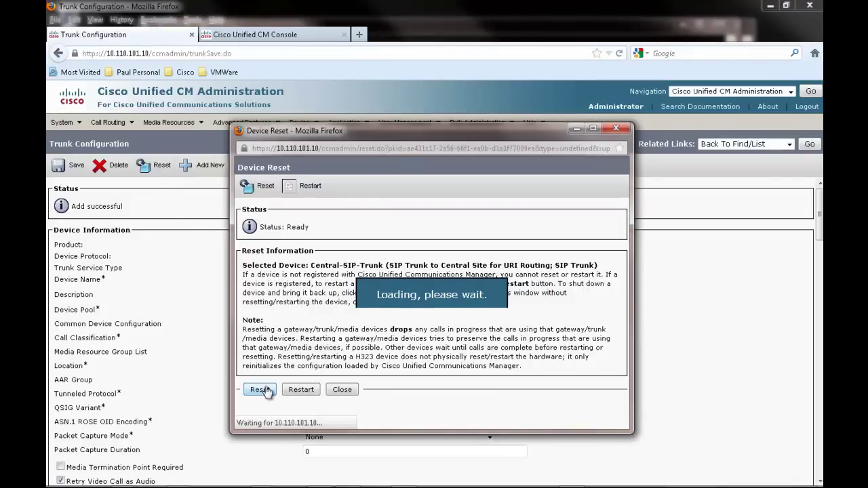
click(342, 391)
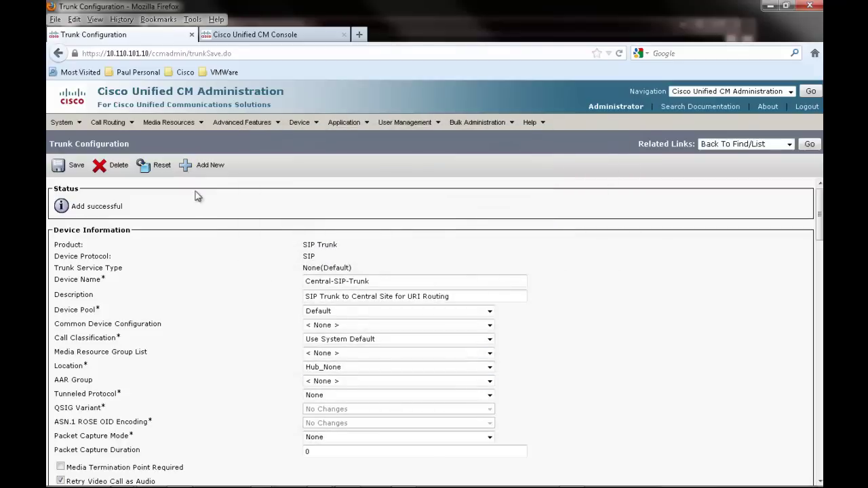
mouse_move(109, 122)
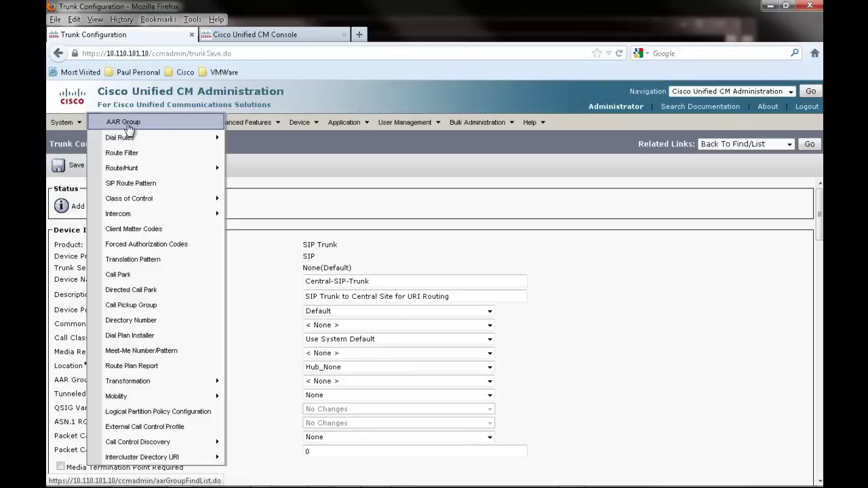
Create a new SIP route pattern with IPv4 pattern *.
click(179, 186)
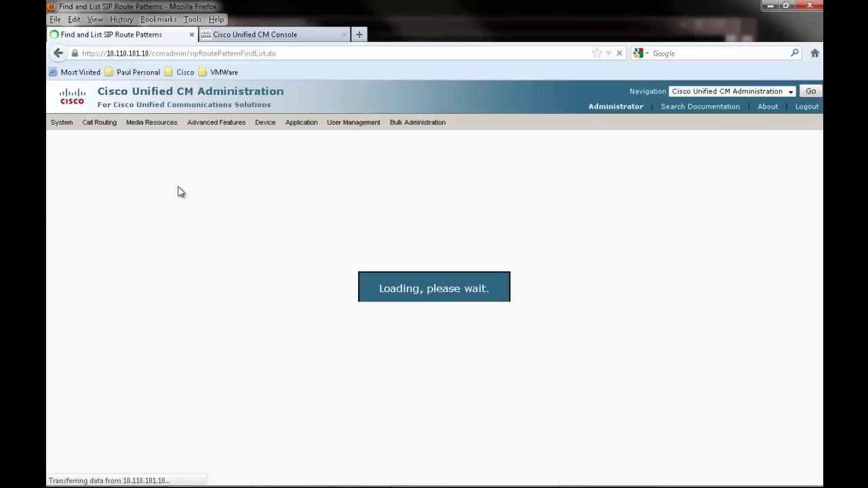
click(94, 246)
click(143, 260)
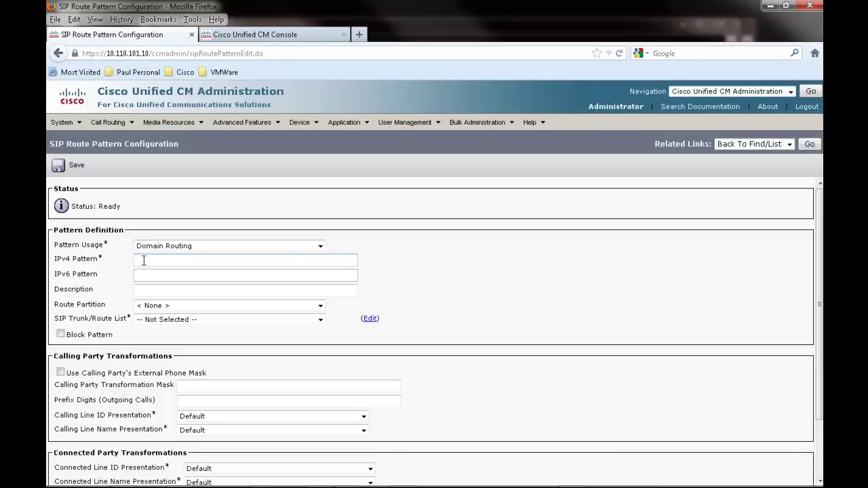
text(*)
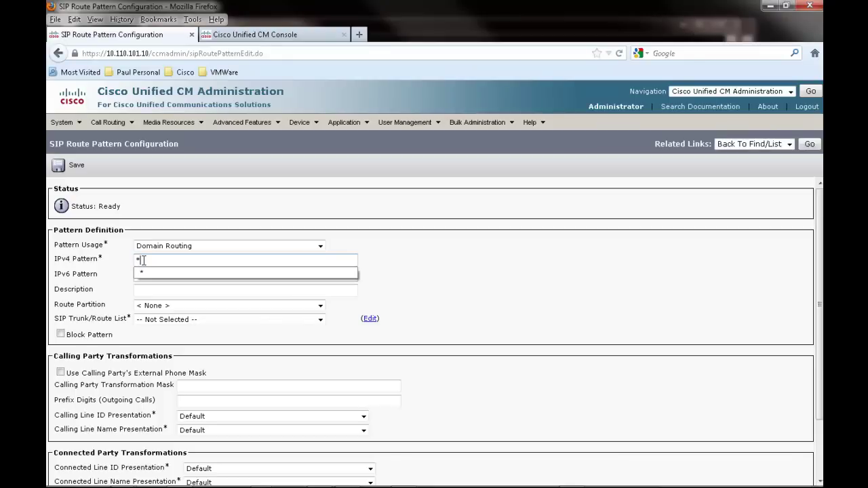
click(163, 272)
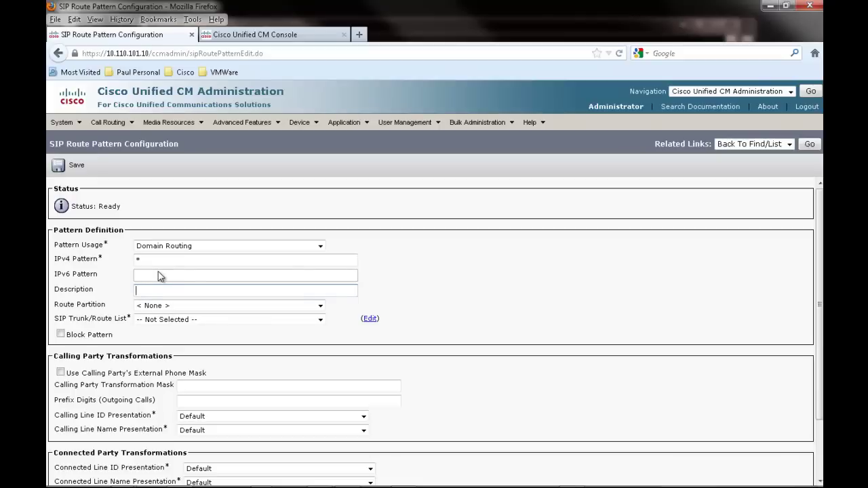
Route the pattern over Central-SIP-Trunk, add the previously used description, and save it.
click(206, 320)
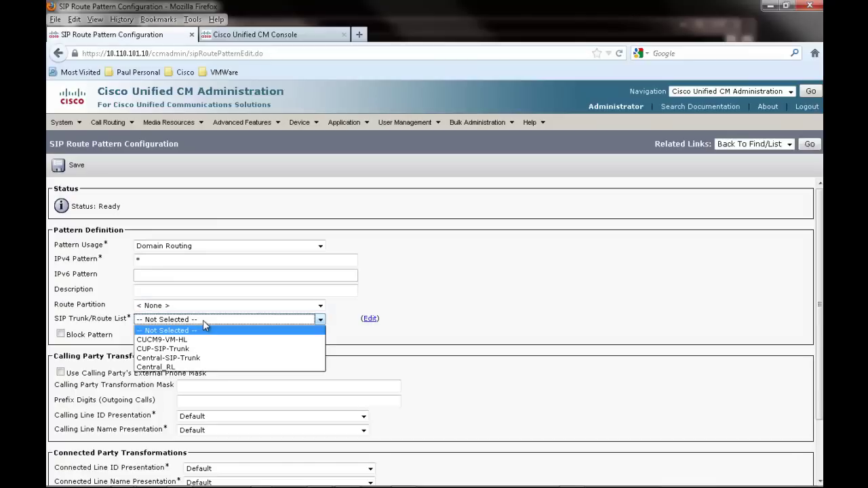
click(203, 358)
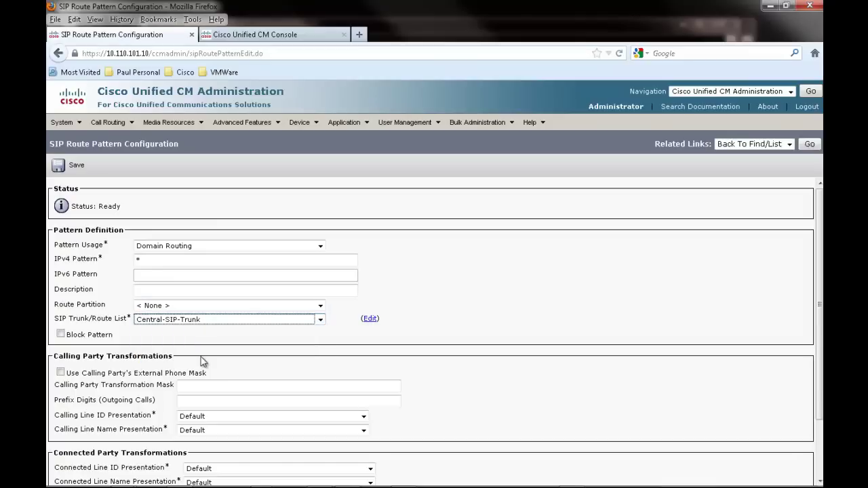
click(210, 336)
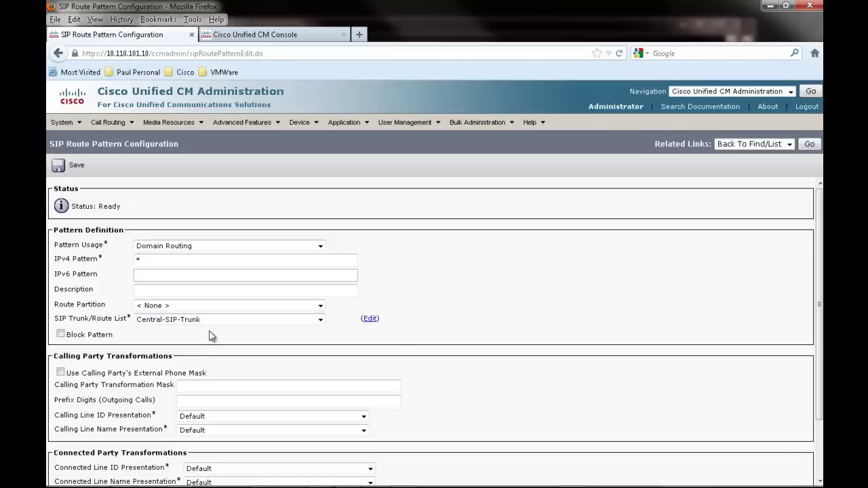
click(147, 290)
text(Rou)
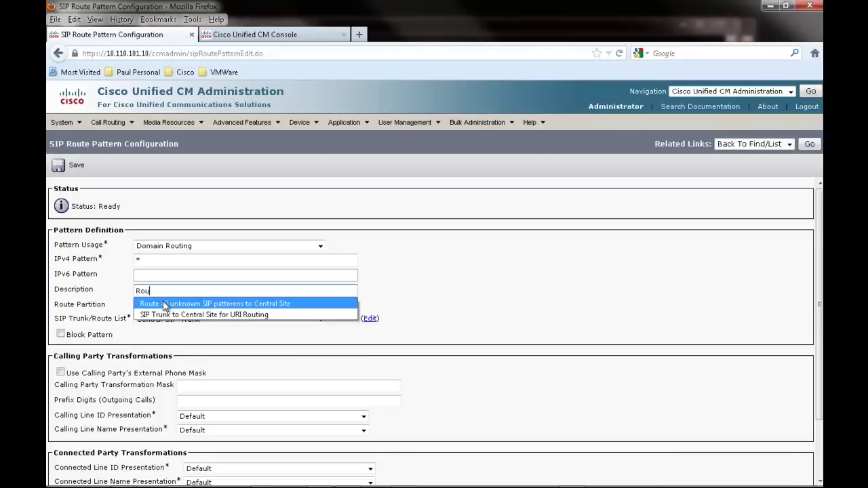
click(169, 304)
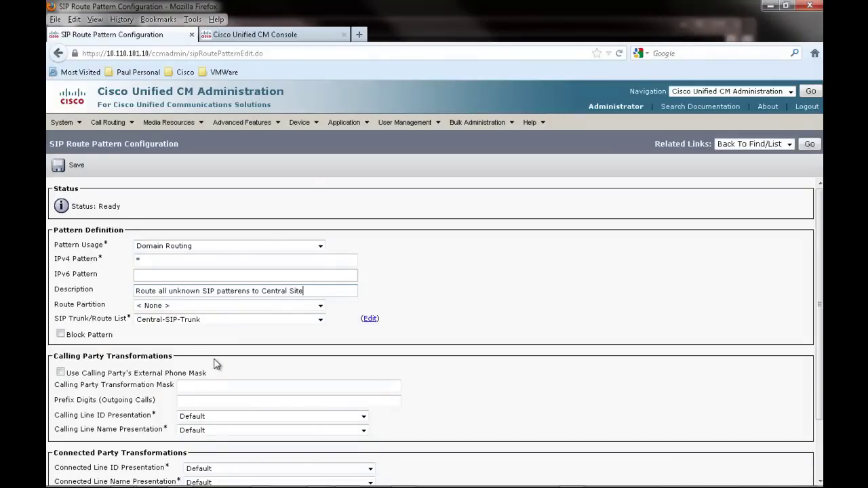
click(79, 170)
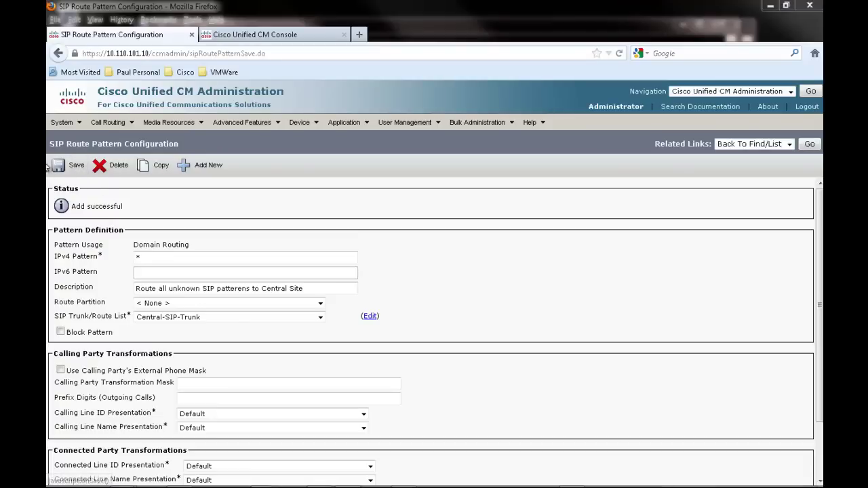
mouse_move(65, 123)
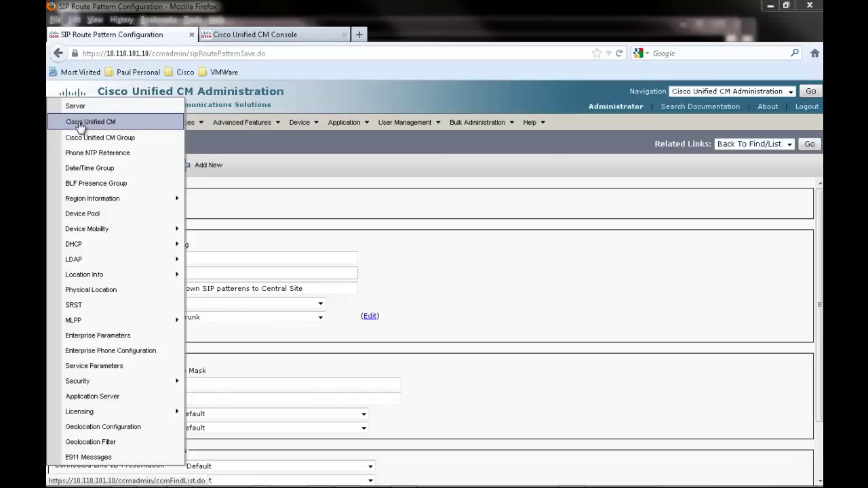
Replace the Cluster ID in Enterprise Parameters with CUCM9-Pod01 and save.
click(104, 338)
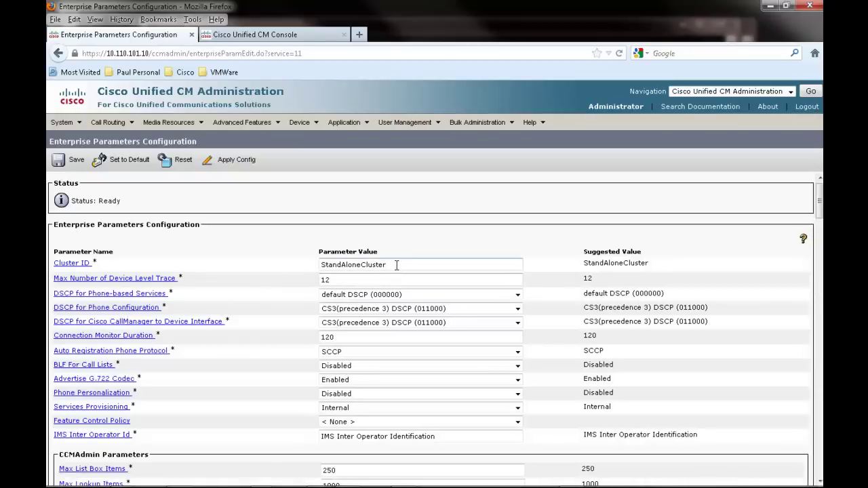
drag(396, 264, 290, 269)
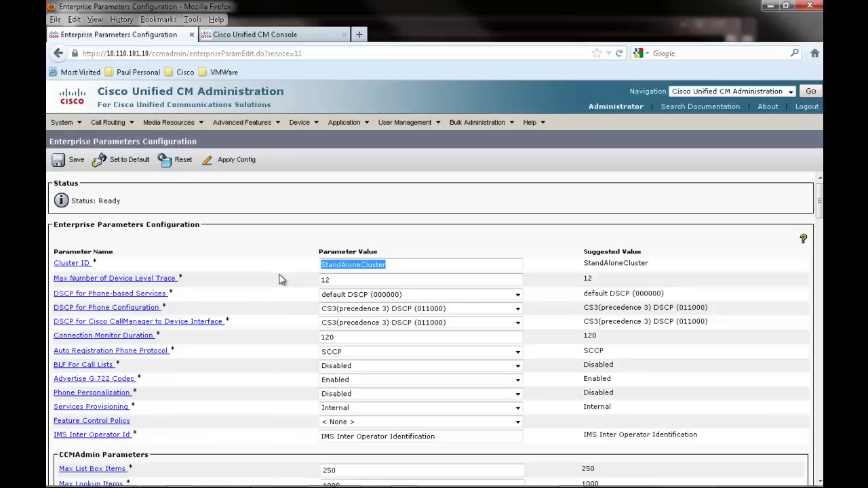
text(C)
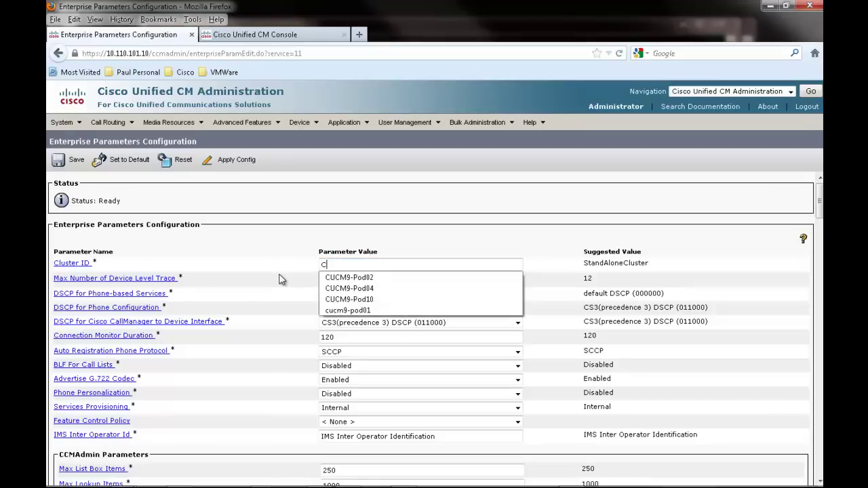
text(UCM9-Pod01)
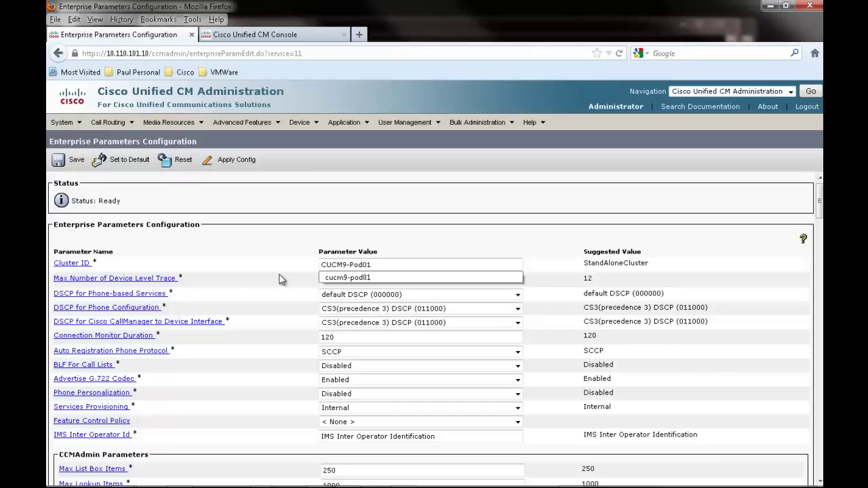
key(Tab)
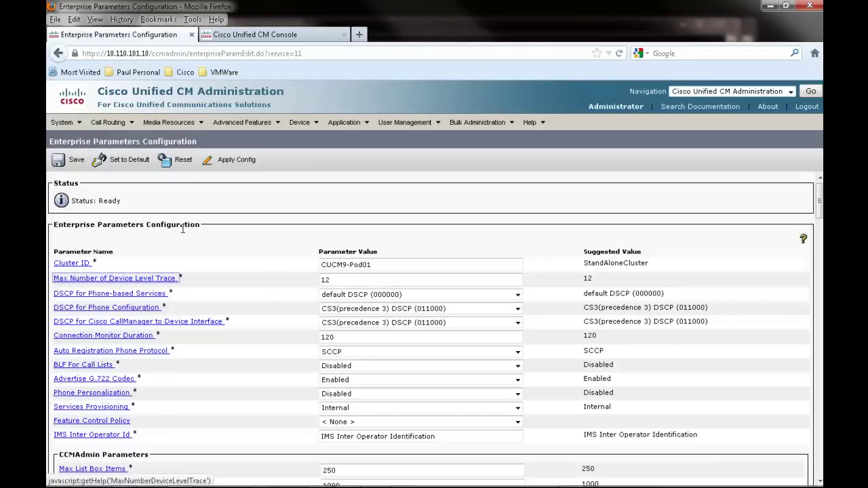
click(72, 165)
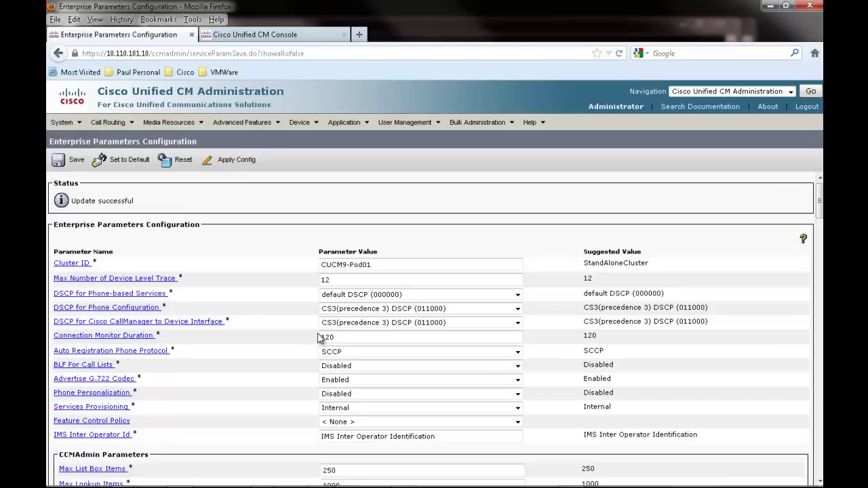
mouse_move(109, 124)
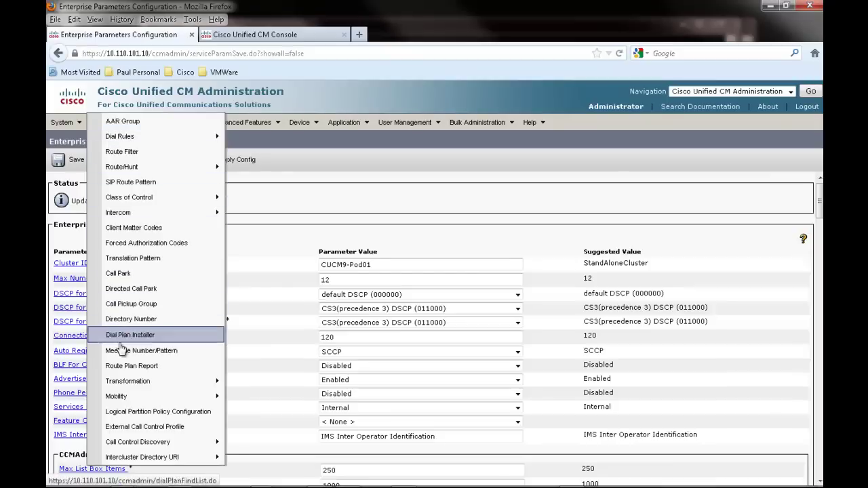
Go to Call Routing > Intercluster Directory URI > Intercluster Directory URI Configuration.
mouse_move(125, 456)
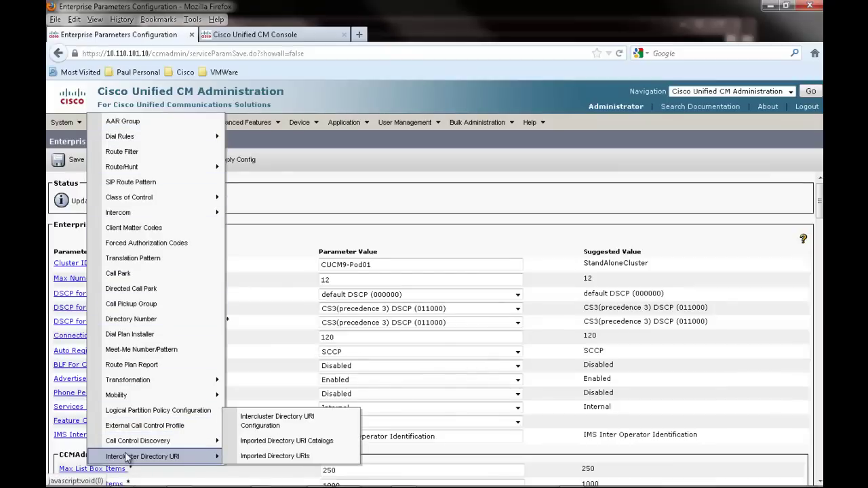
click(267, 422)
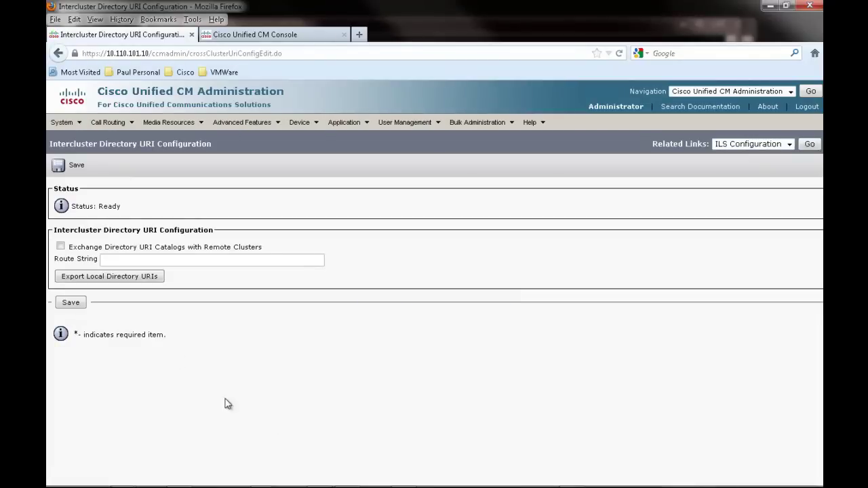
Enable directory URI catalog exchange with route string pod01.routing and save the settings.
click(61, 246)
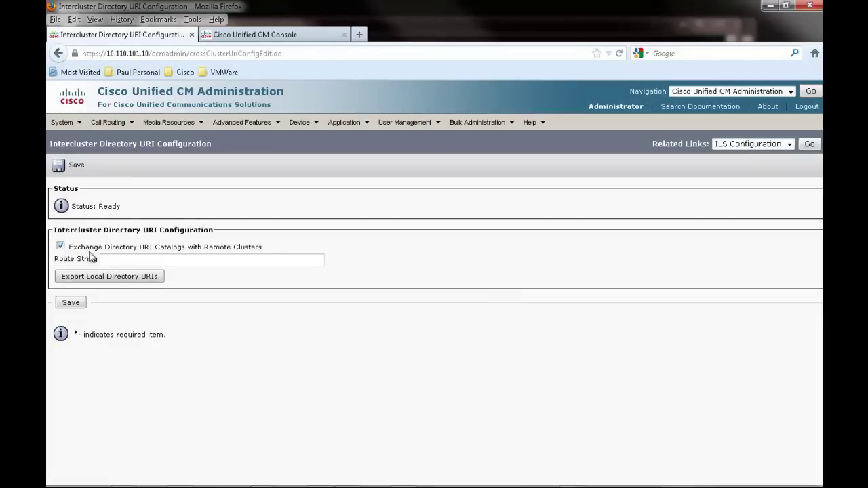
click(135, 261)
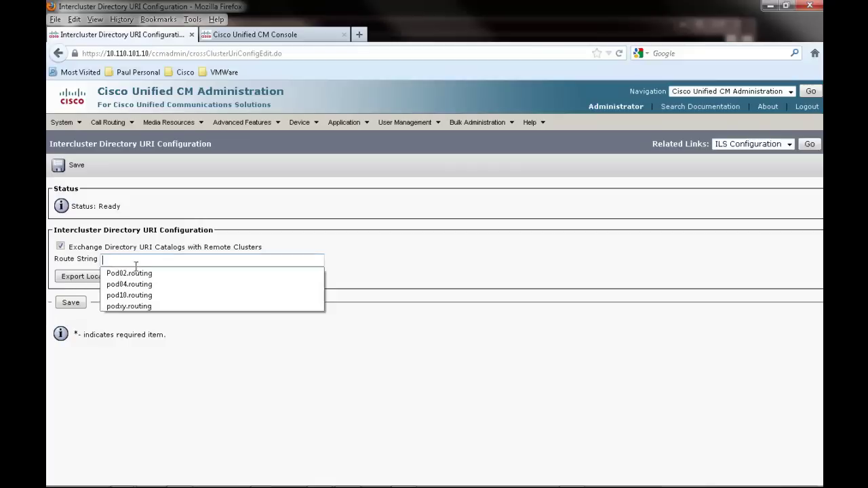
click(183, 261)
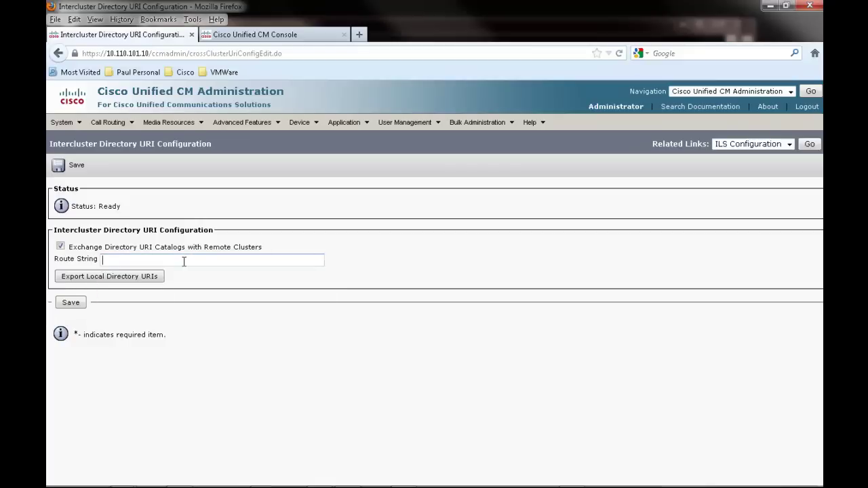
text(pod01.routeing)
click(75, 170)
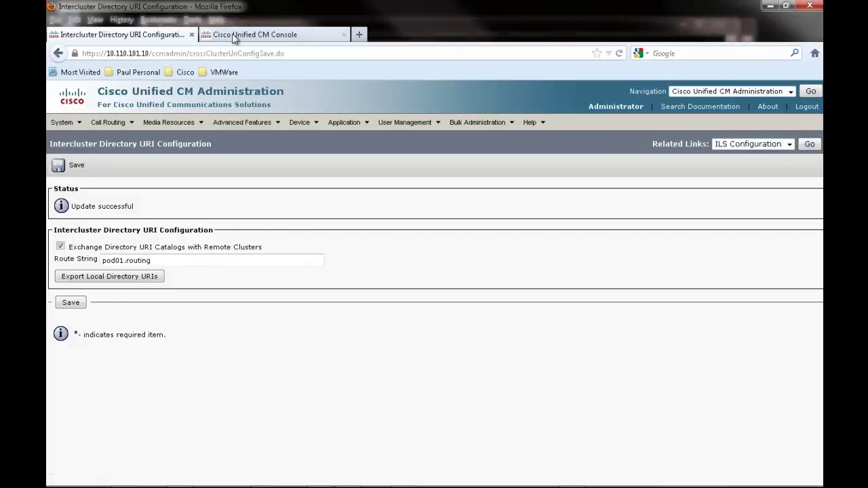
click(234, 38)
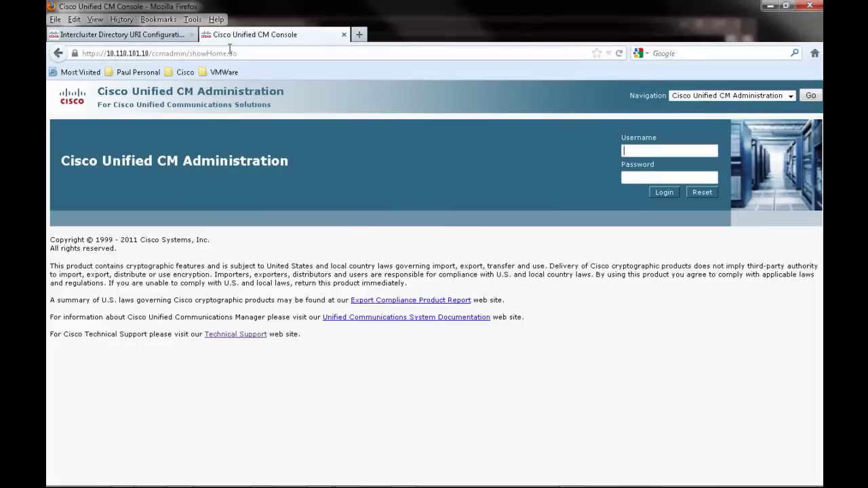
Browse to 10.110.100.10/cmplatform and sign in with the administrator credentials.
click(229, 56)
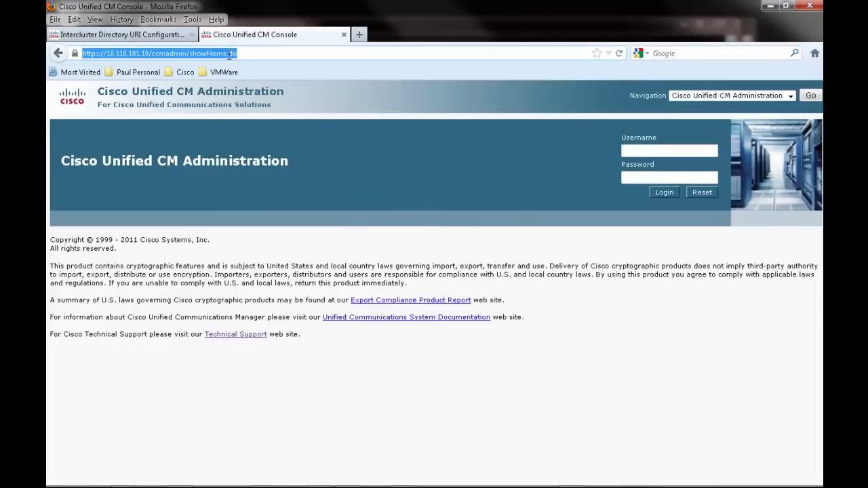
text(10.110.100)
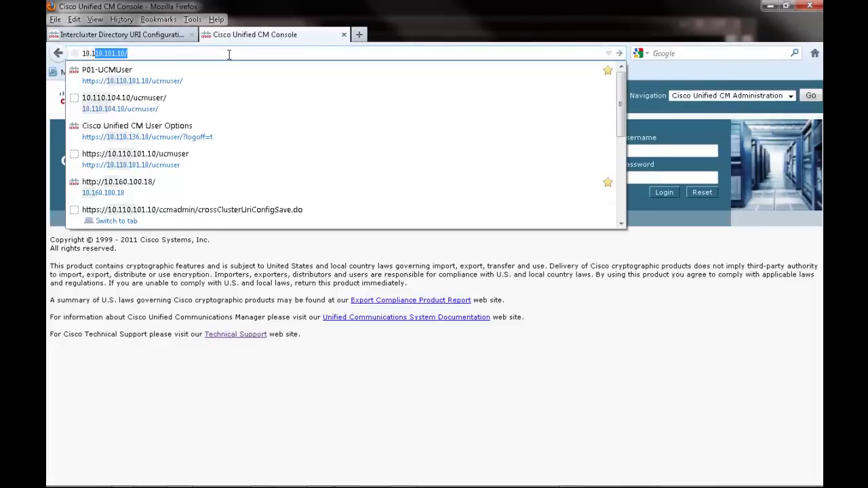
text(.10/c)
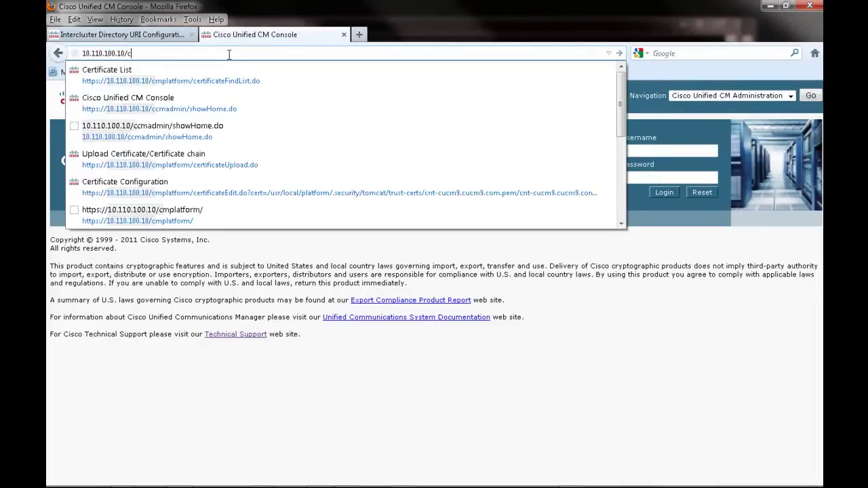
text(mpl)
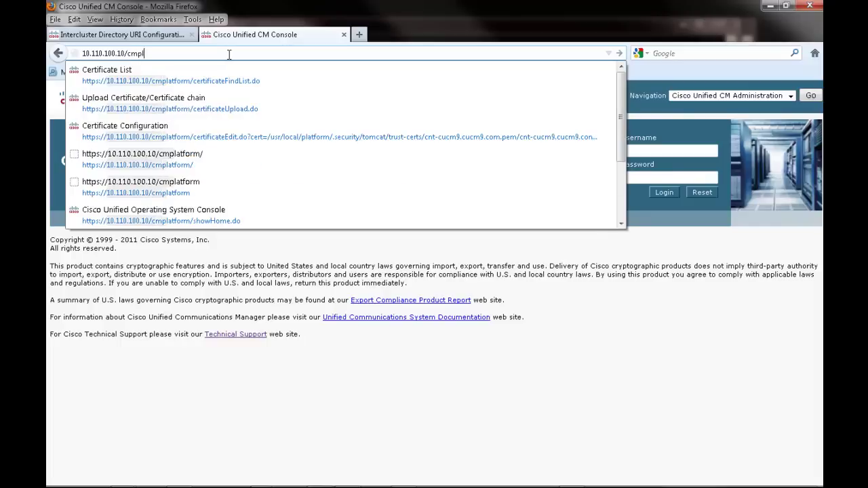
text(atform)
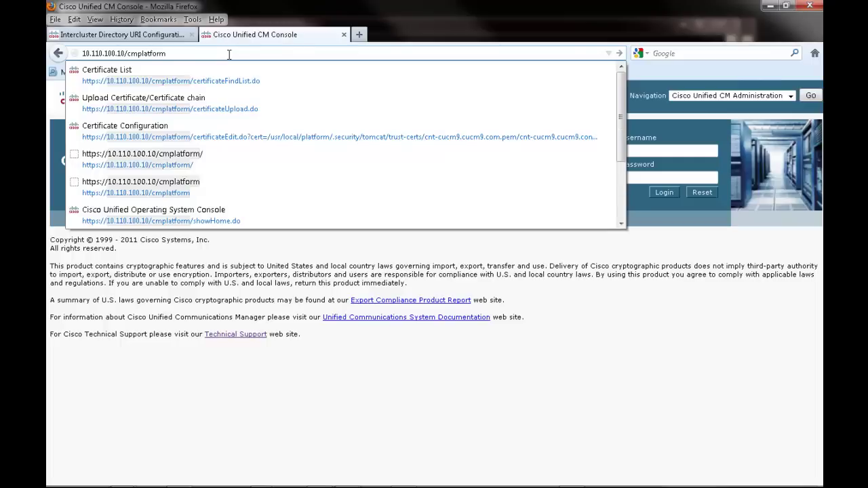
key(Return)
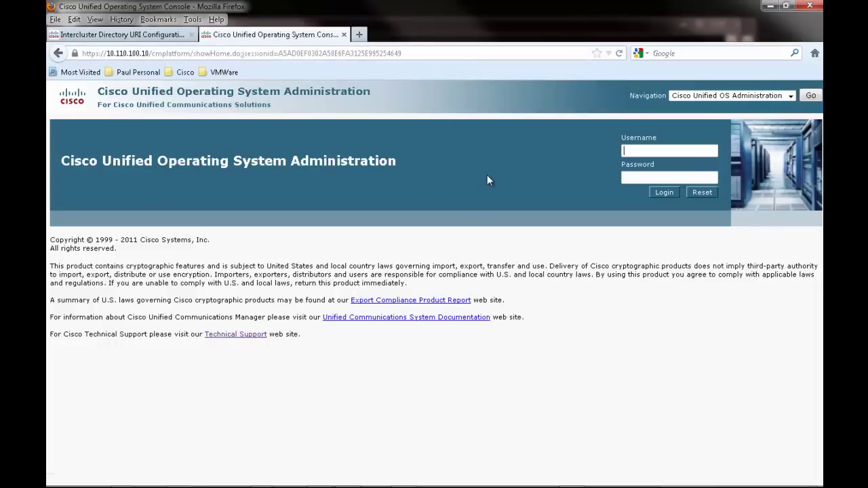
text(Administrator)
key(Tab)
text(***)
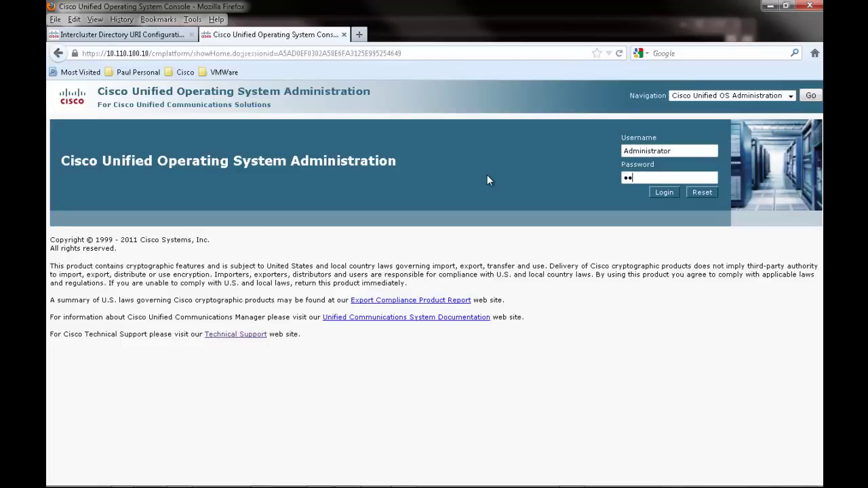
text(****)
key(Return)
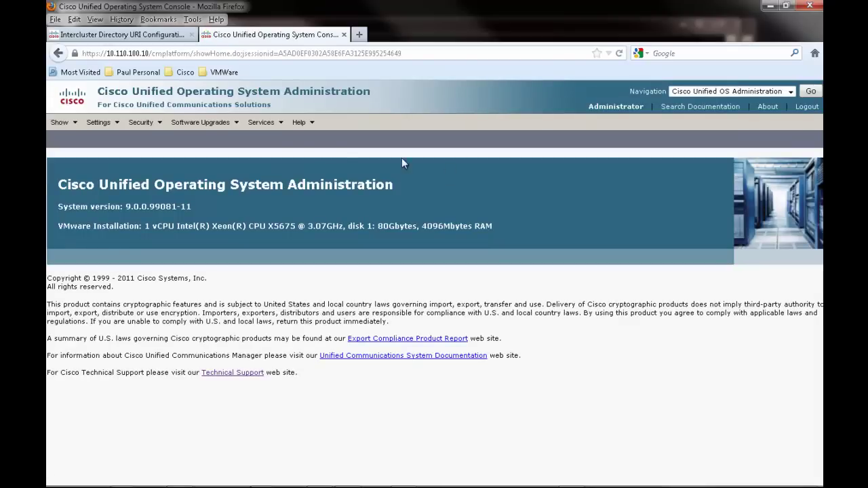
List all certificates in Certificate Management and open tomcat-trust cnt-cucm9.cucm9.com.pem.
mouse_move(141, 122)
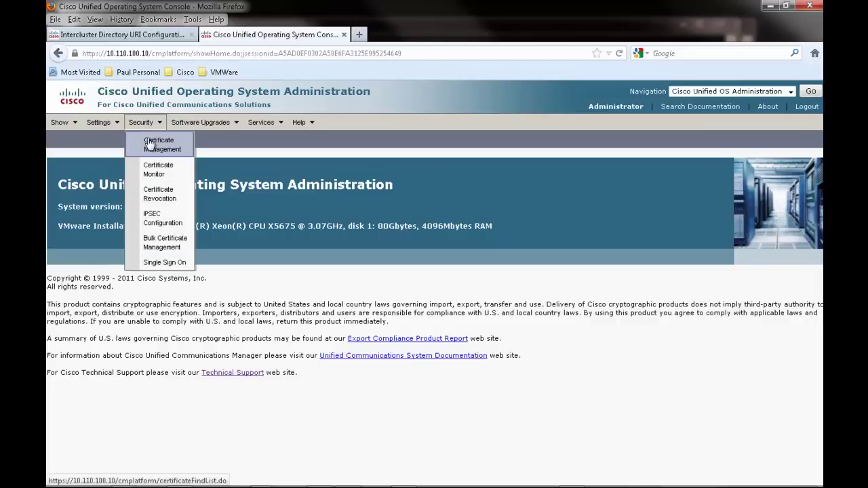
click(150, 142)
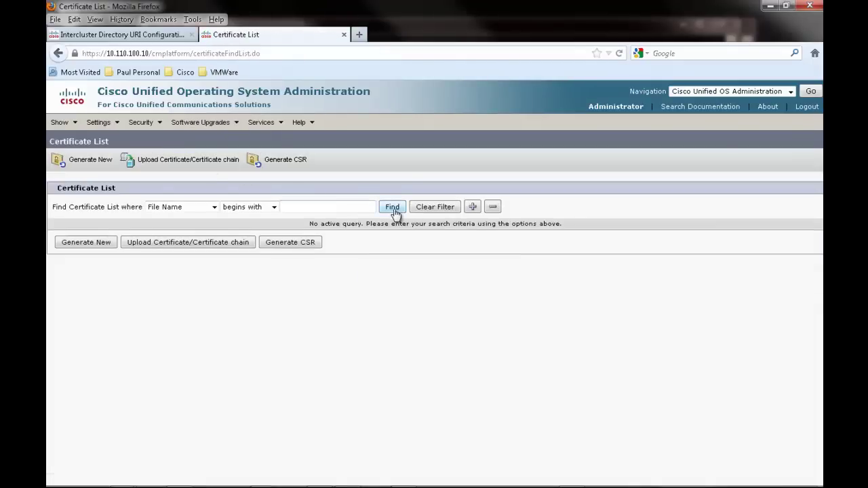
click(394, 211)
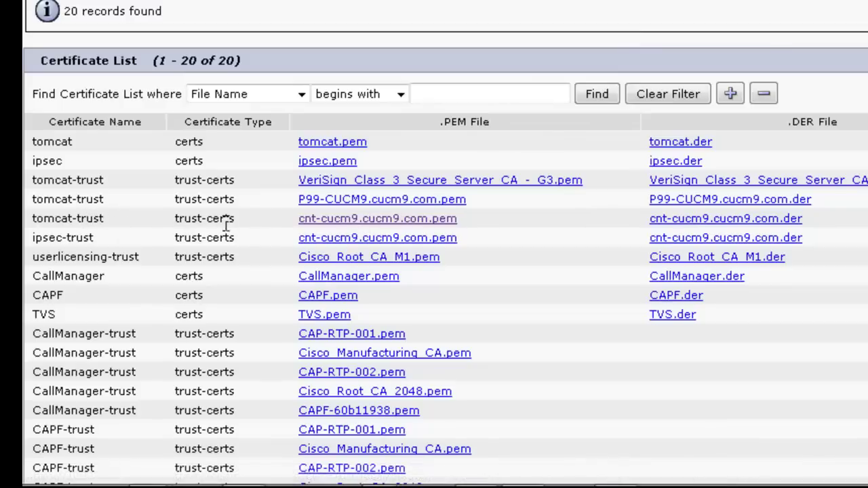
click(343, 223)
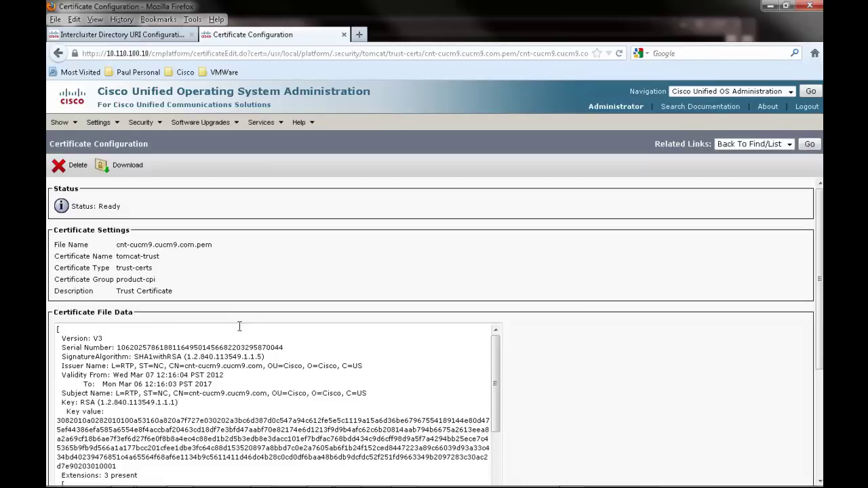
Save cnt-cucm9.cucm9.com.pem locally and return to the Intercluster Directory URI Configuration tab.
click(135, 167)
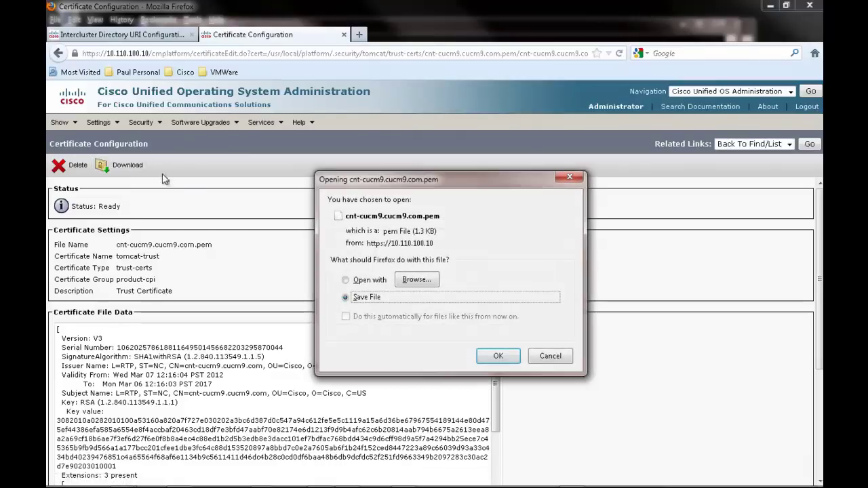
click(497, 358)
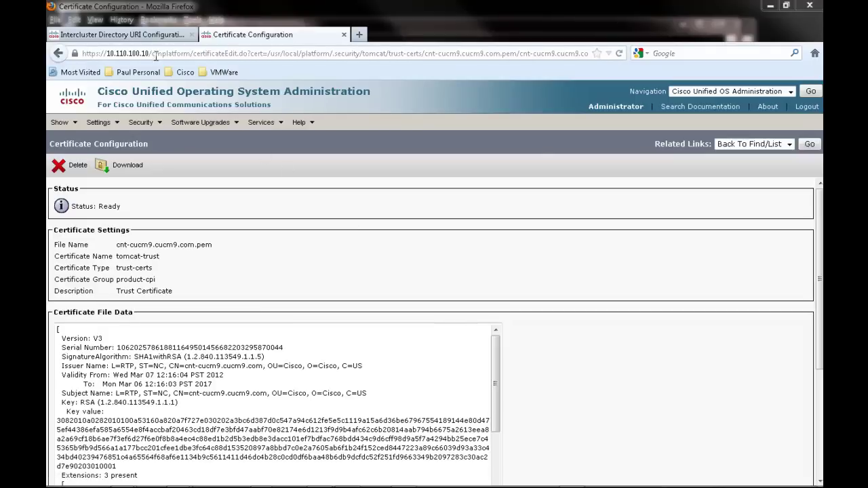
click(143, 36)
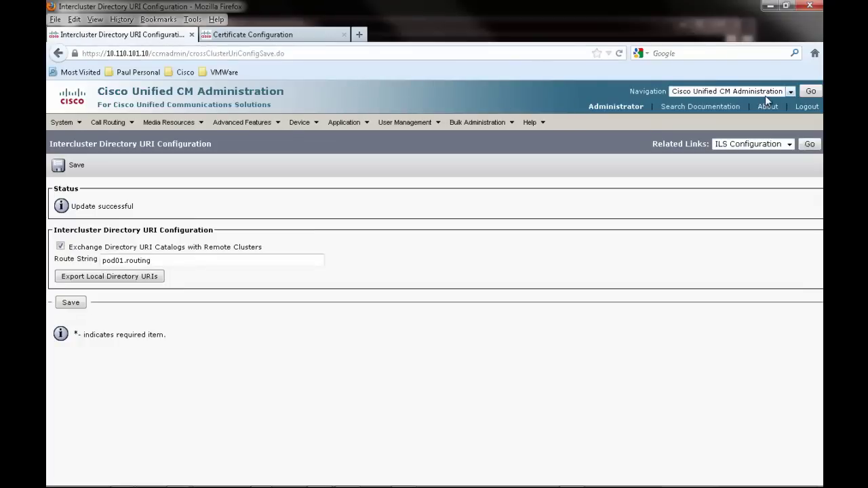
Navigate to Cisco Unified OS Administration and sign in with the administrator credentials.
click(790, 92)
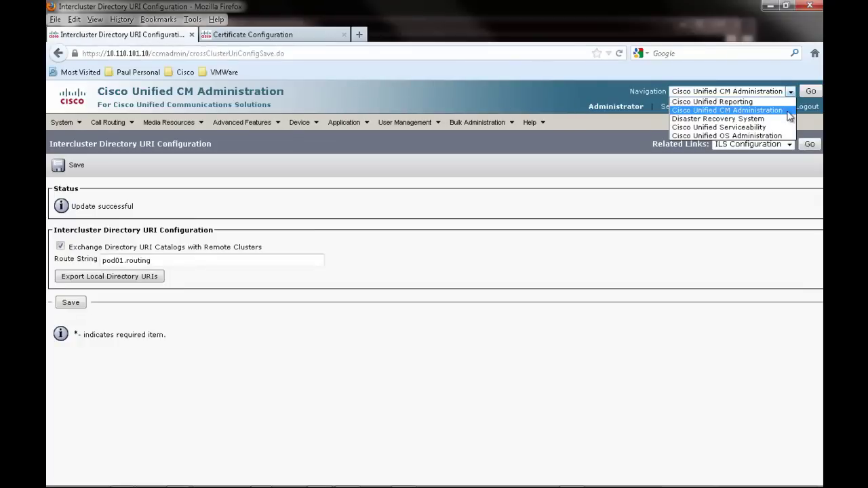
click(746, 136)
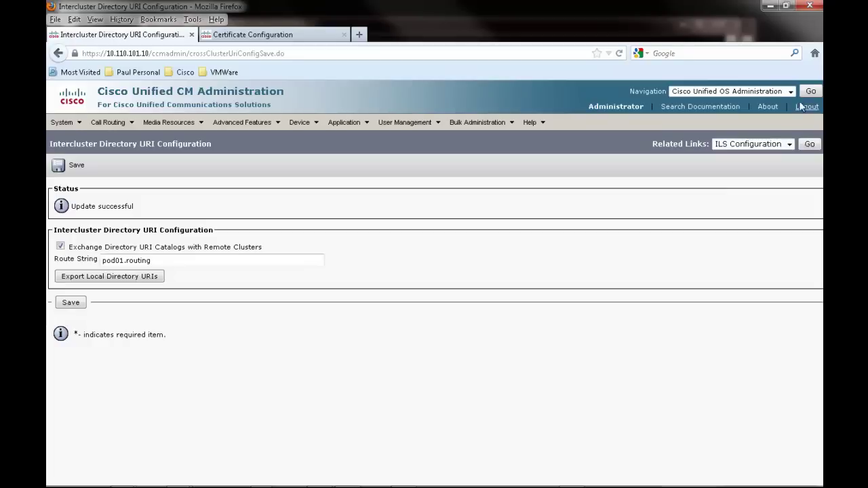
click(803, 91)
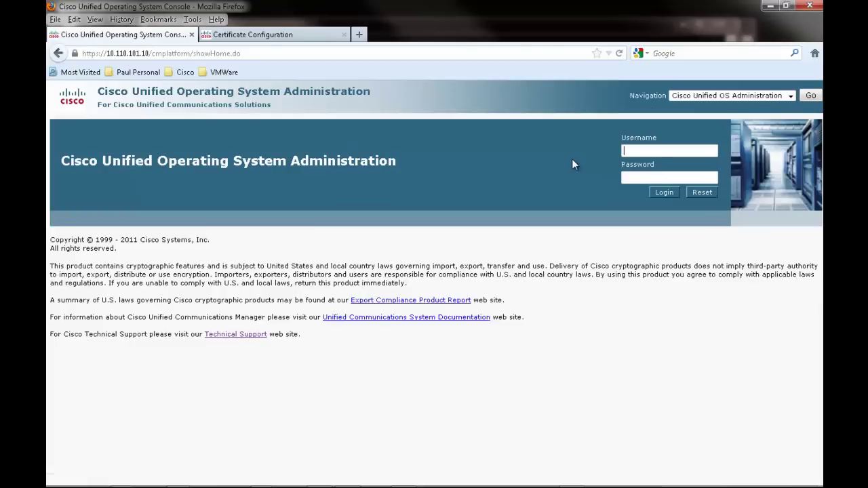
text(Administrator)
key(Tab)
text(********)
key(Return)
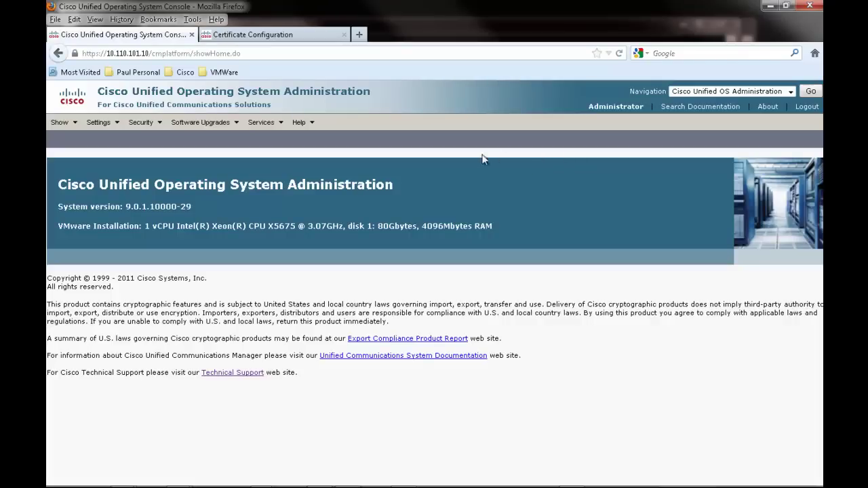
From Security > Certificate Management, open the Upload Certificate/Certificate chain window.
mouse_move(143, 123)
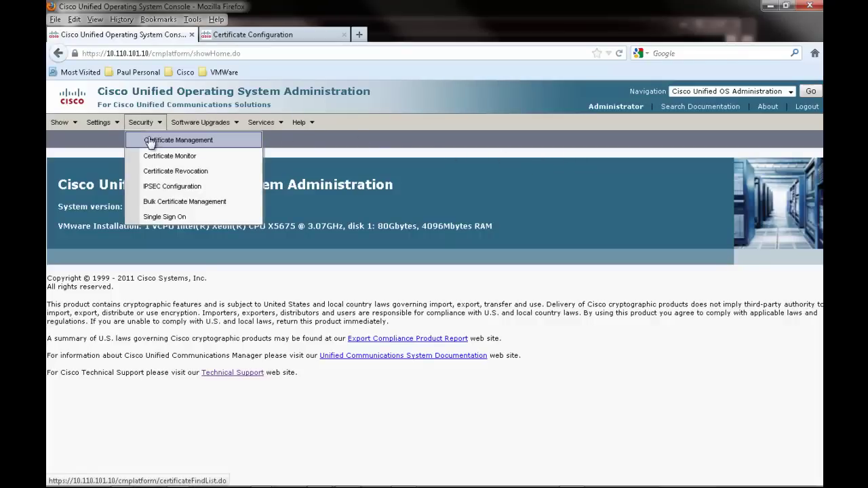
click(151, 140)
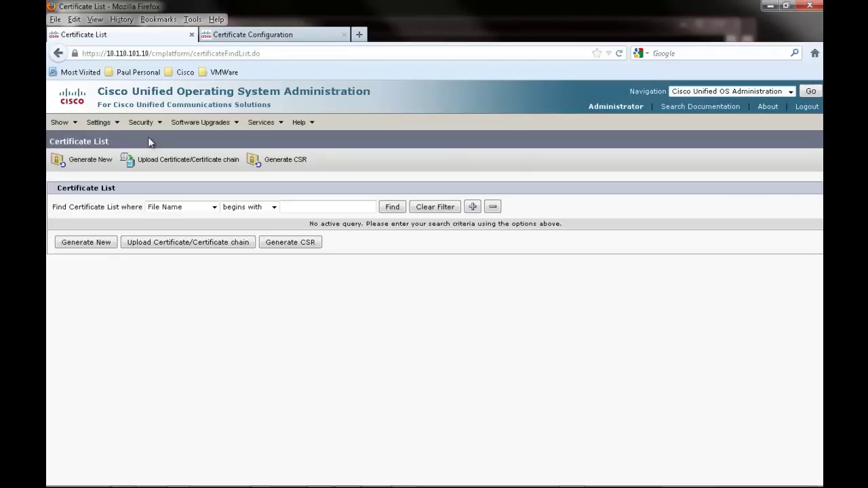
click(155, 244)
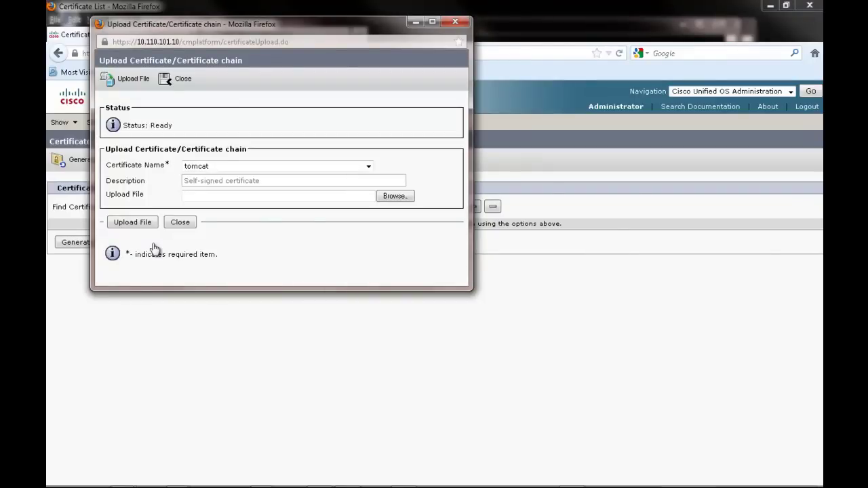
Upload cnt-cucm9.cucm9.com.pem from Downloads as a tomcat-trust certificate and close the success window.
click(239, 168)
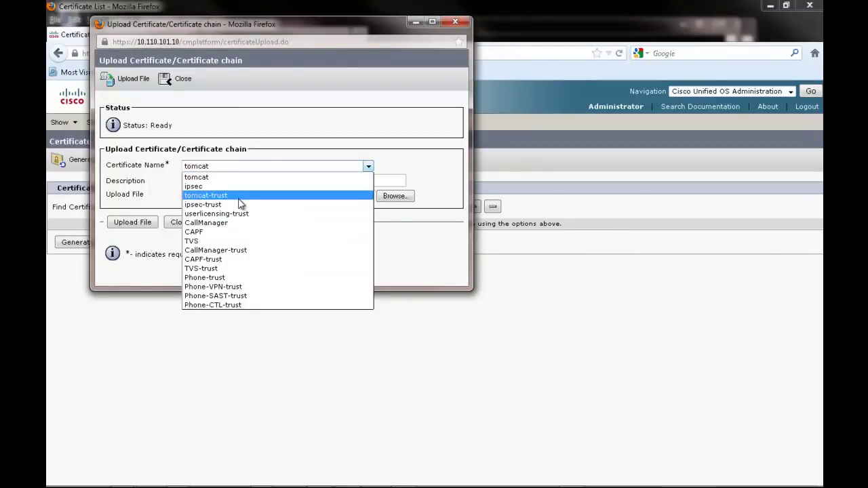
click(240, 196)
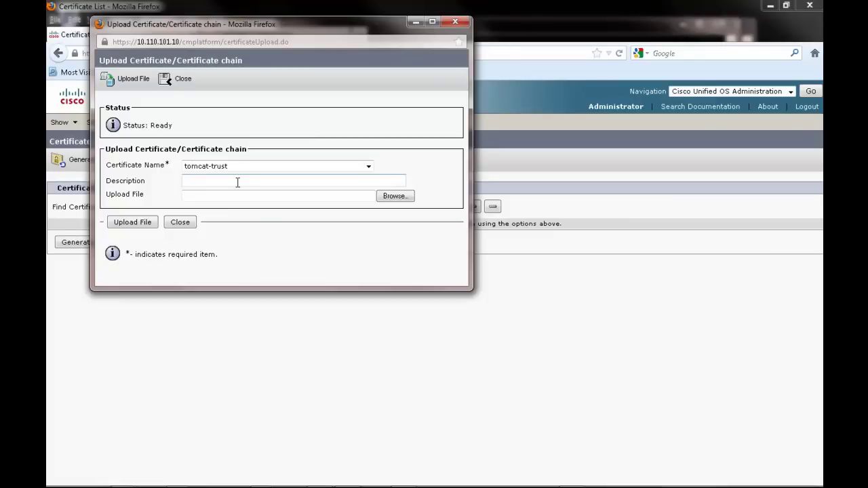
click(390, 202)
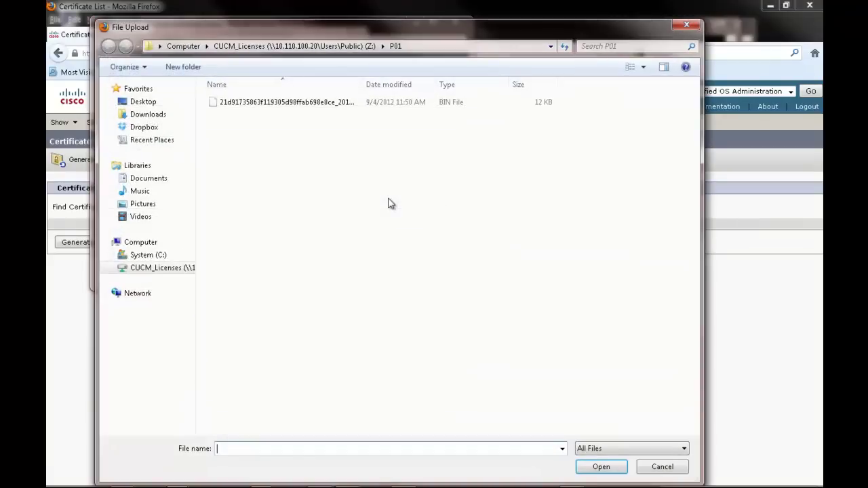
click(163, 115)
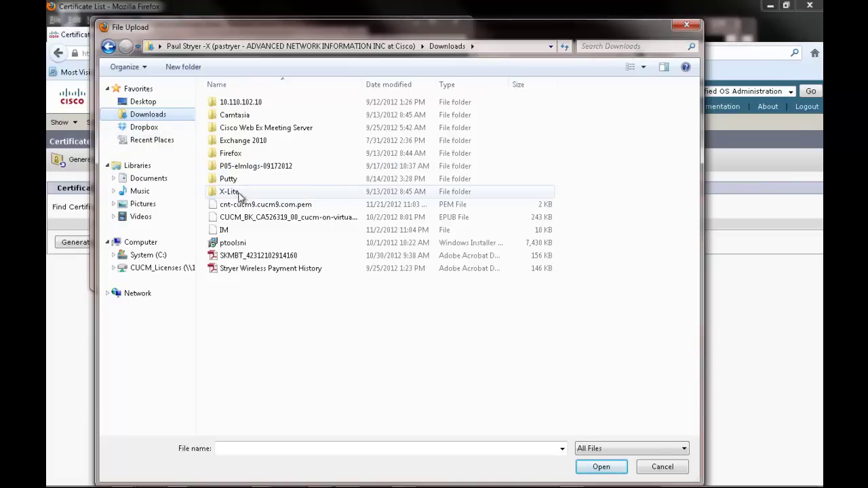
click(257, 210)
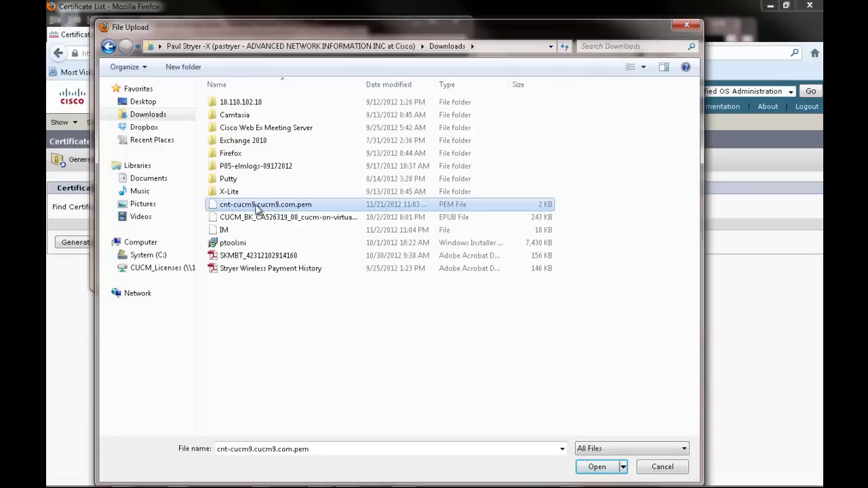
double_click(256, 207)
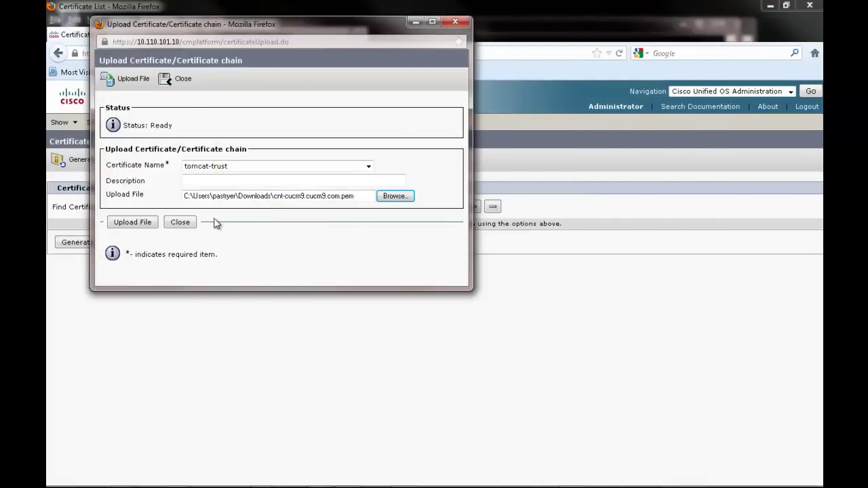
click(140, 225)
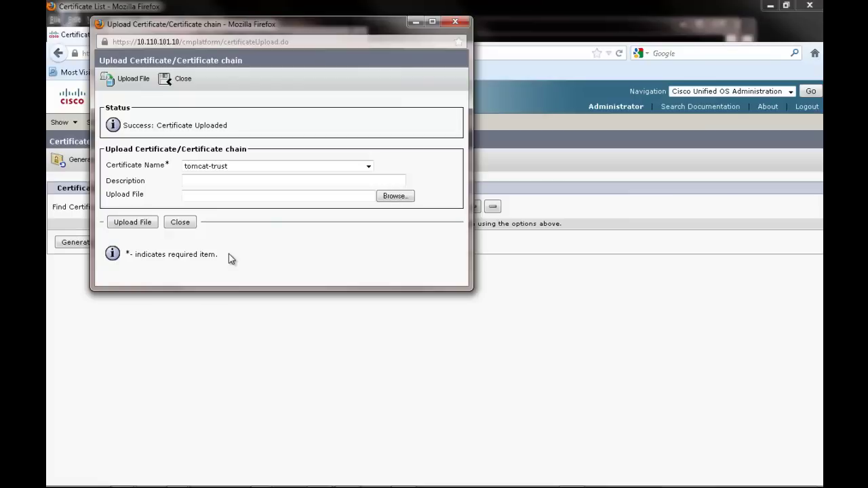
click(180, 222)
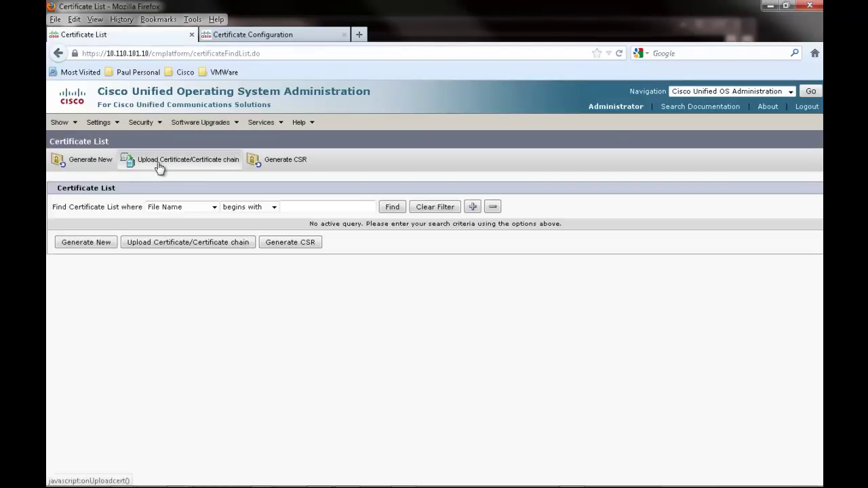
List all certificates and open the tomcat-trust certificate P01-CUCM9.cucm9.com.pem.
click(392, 207)
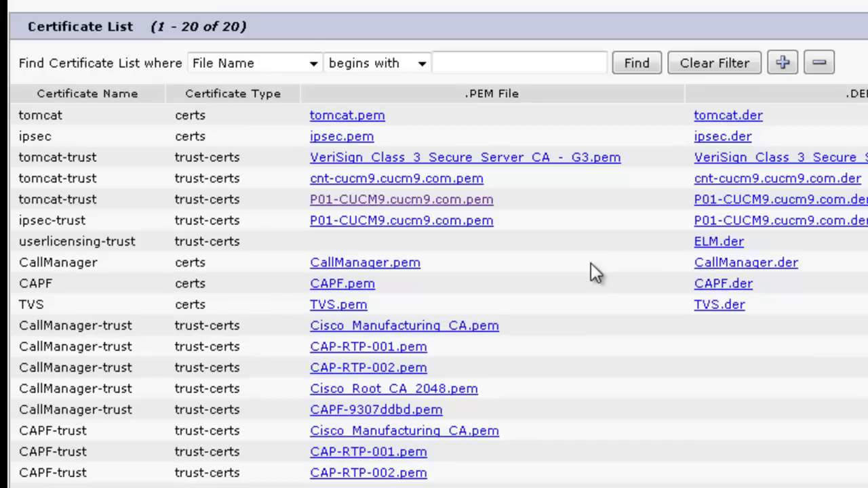
click(404, 202)
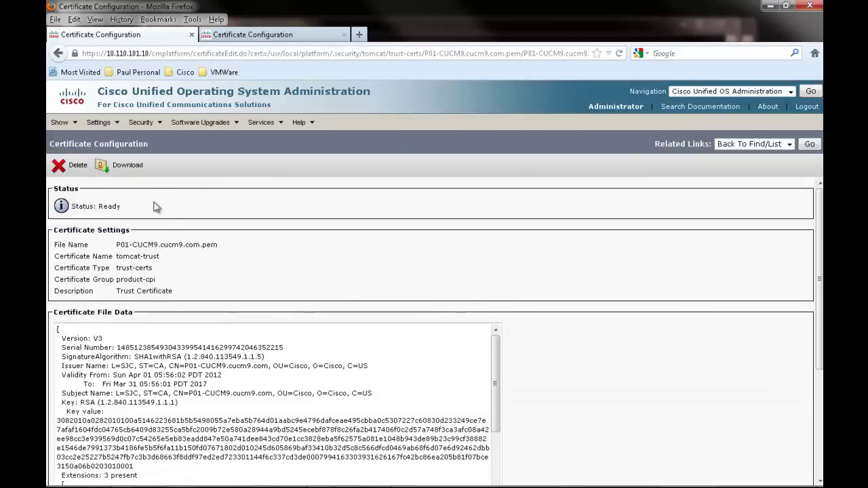
Save the P01-CUCM9.cucm9.com.pem certificate file to the computer and switch to the 10.110.100.10 tab.
click(135, 167)
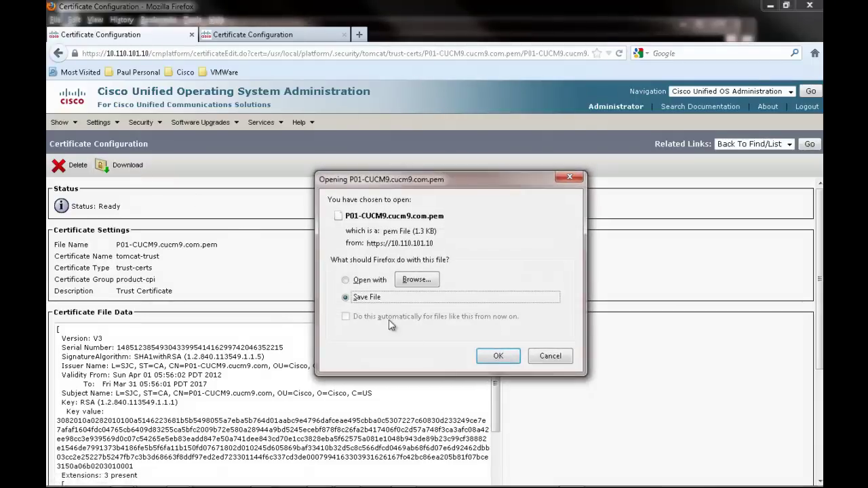
click(498, 363)
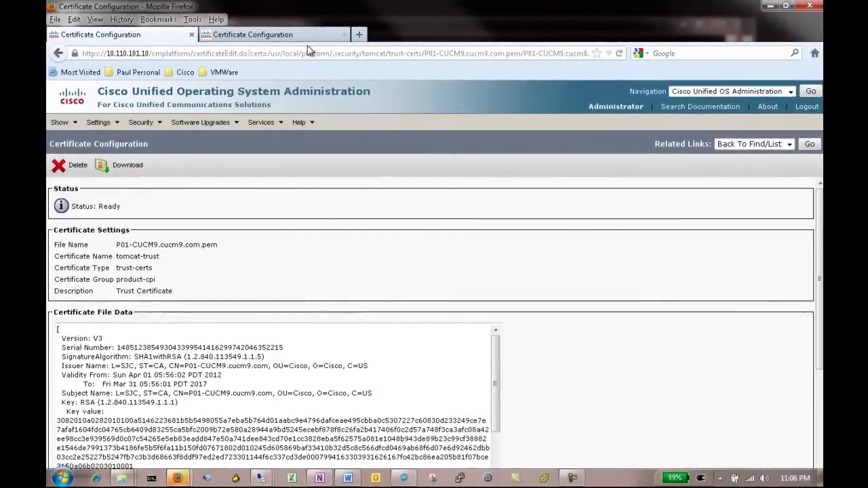
click(303, 40)
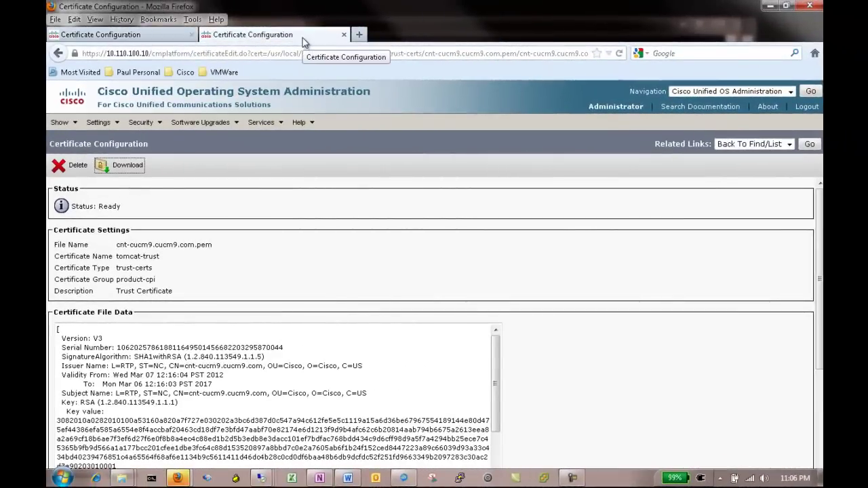
On 10.110.100.10, upload P01-CUCM9.cucm9.com.pem as a tomcat-trust certificate, giving 21 records.
click(141, 122)
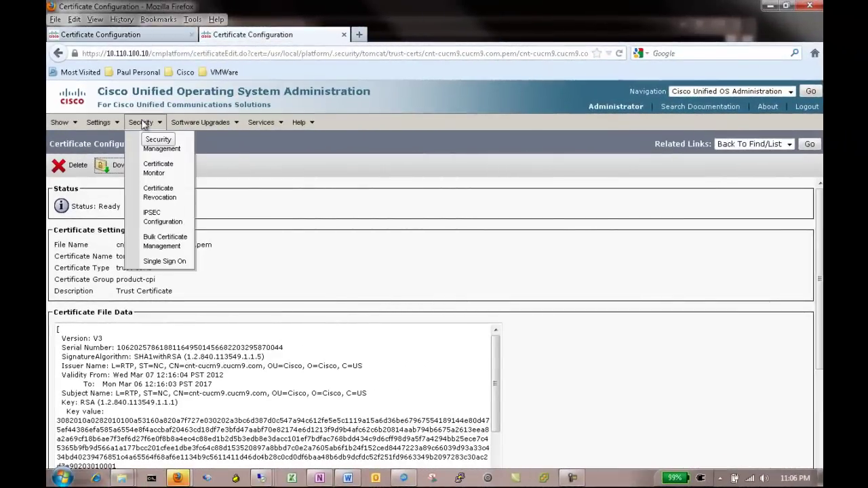
click(149, 149)
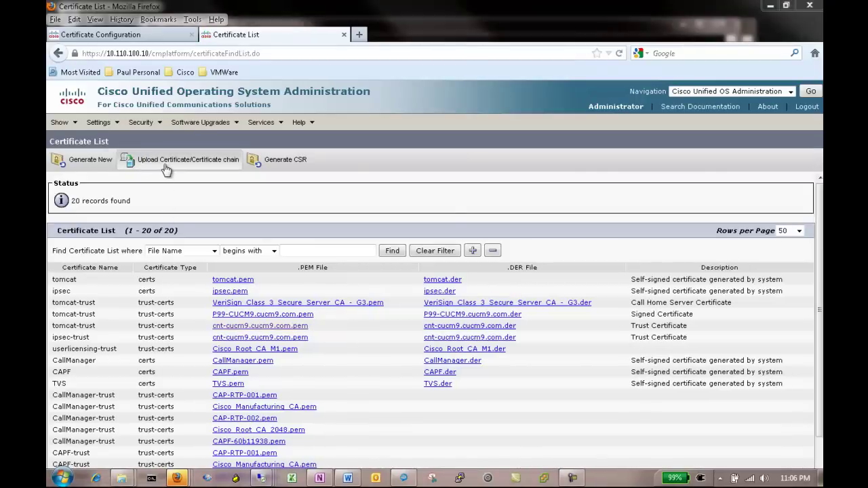
click(166, 169)
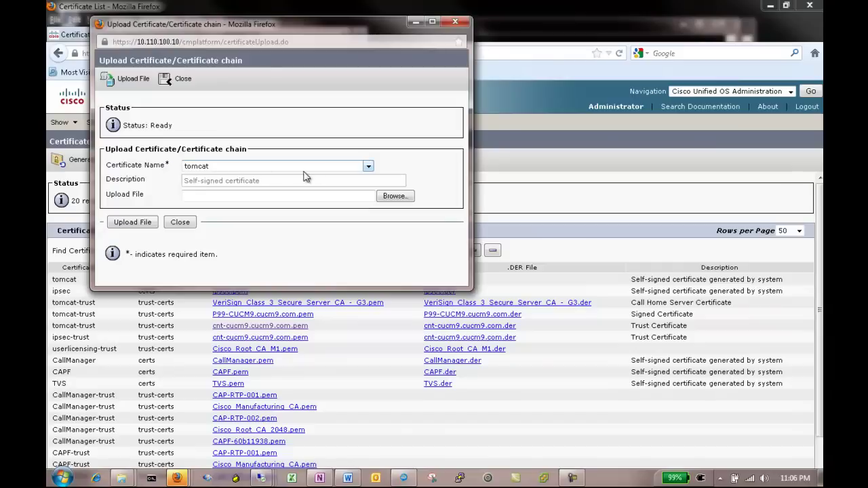
click(367, 170)
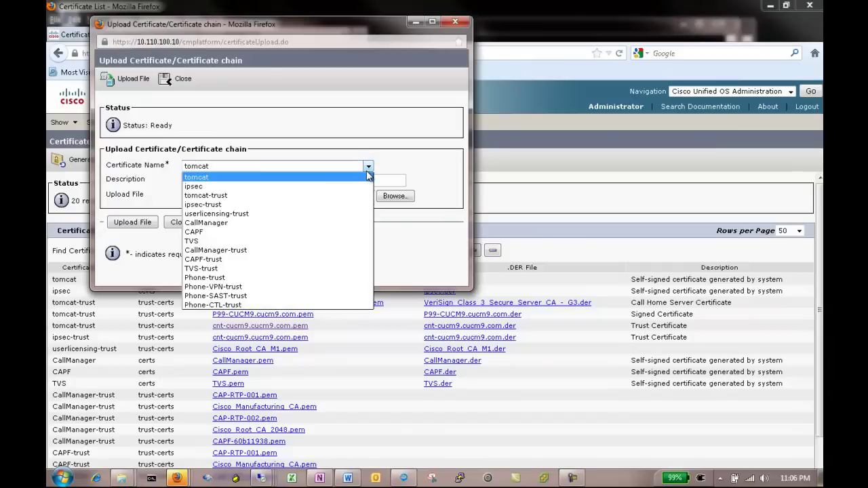
click(274, 195)
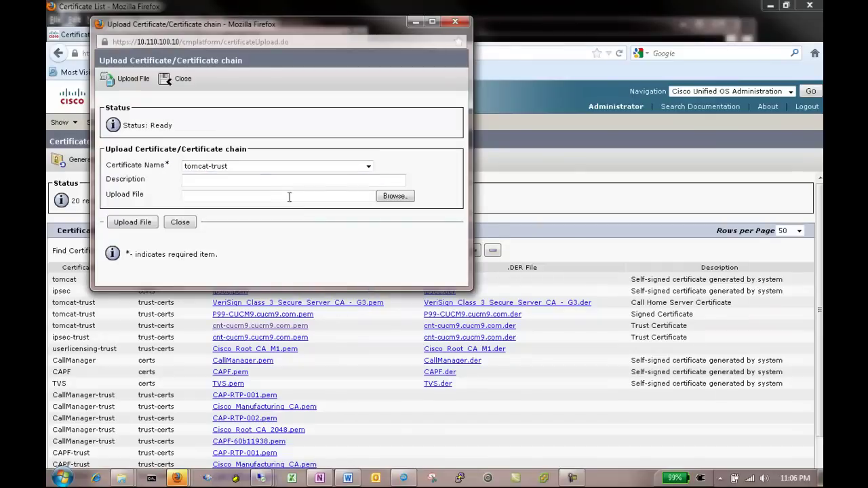
click(394, 198)
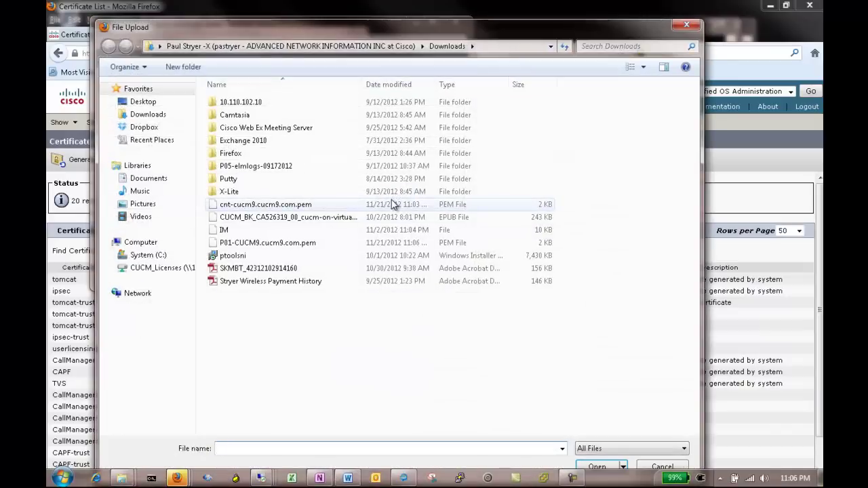
click(293, 245)
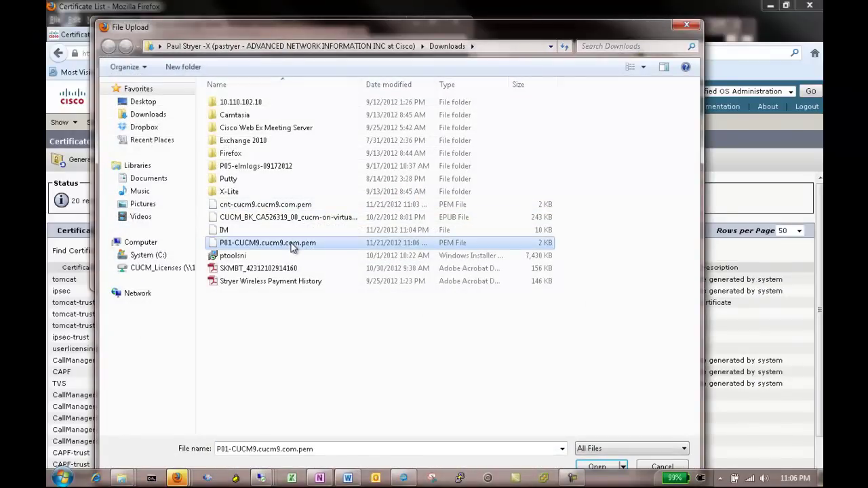
double_click(292, 246)
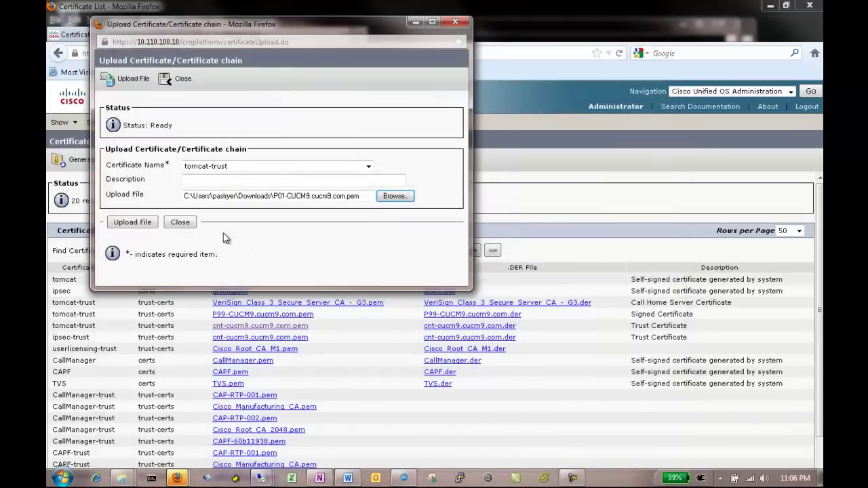
click(139, 226)
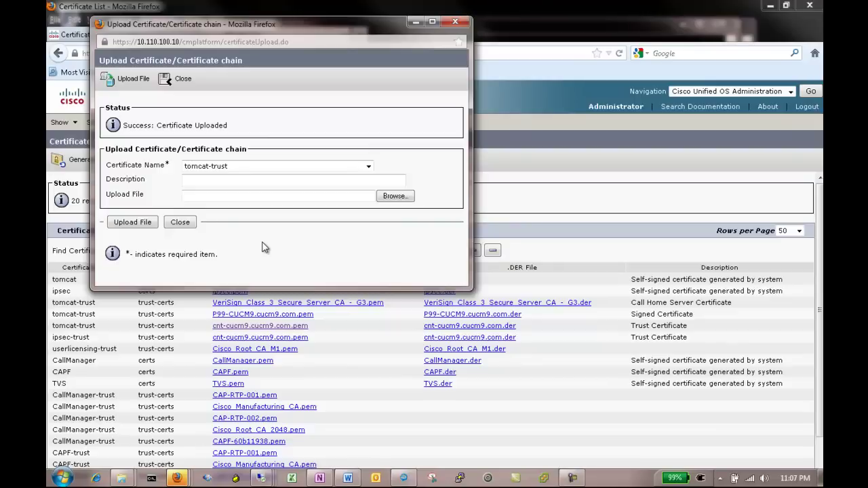
click(182, 223)
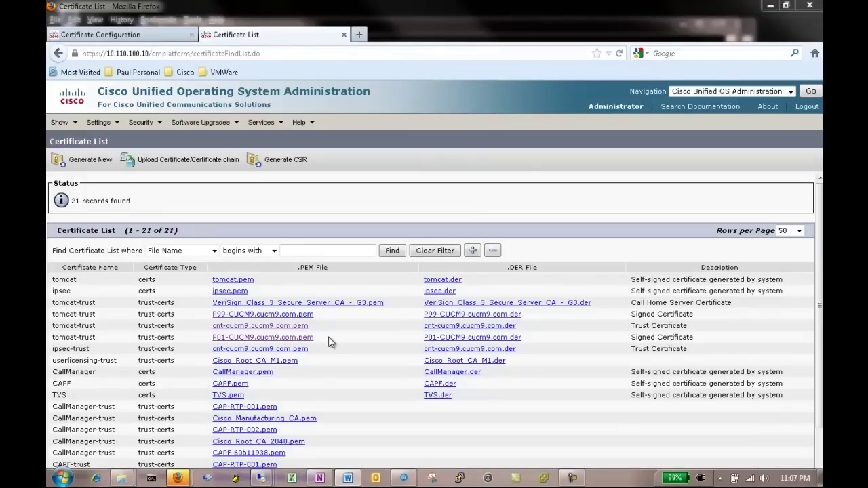
click(344, 34)
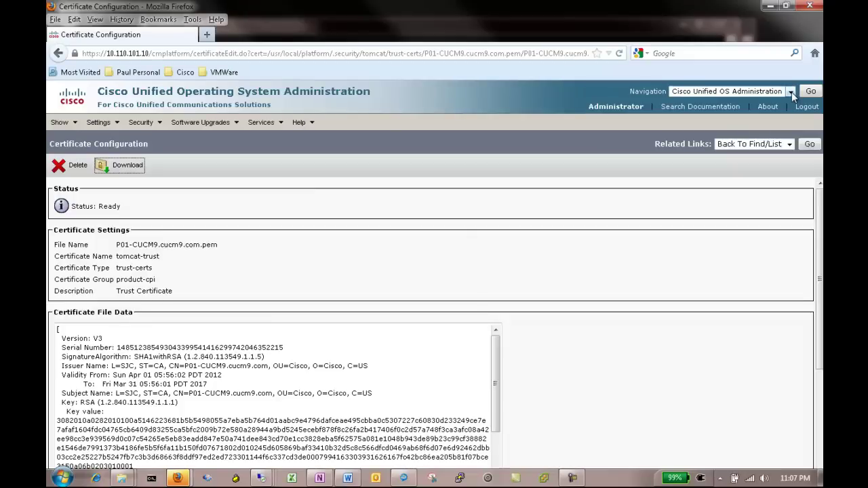
Switch to Cisco Unified CM Administration and sign in with the administrator username and password.
click(842, 110)
click(790, 110)
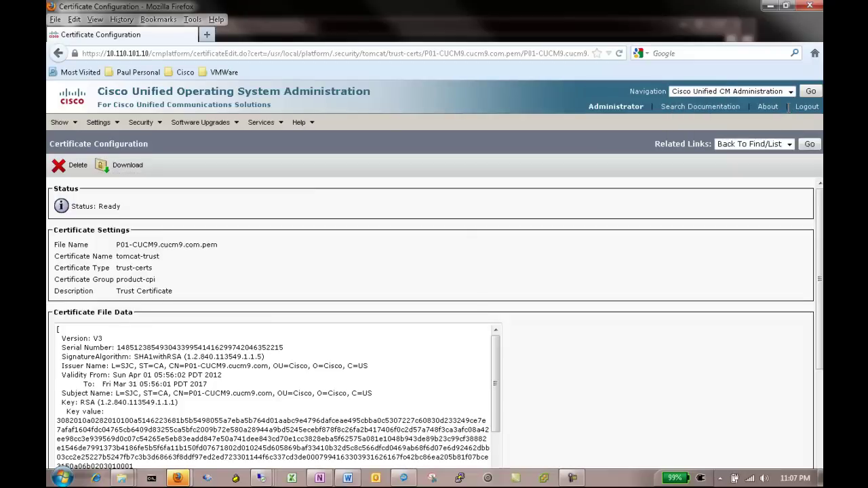
click(807, 93)
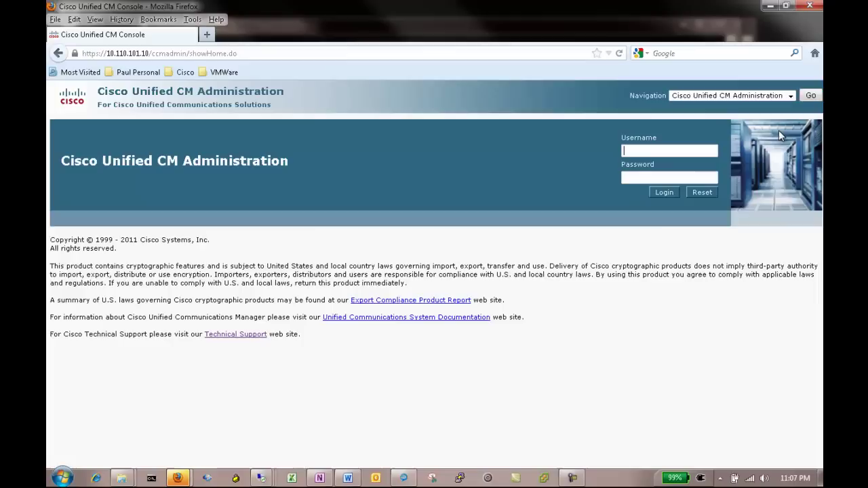
text(Administrator)
key(Tab)
text(•••••••••)
key(Return)
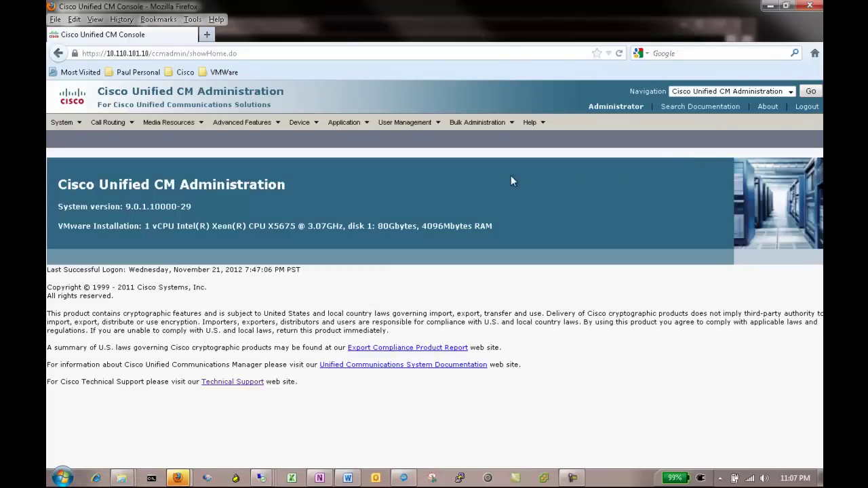
mouse_move(277, 122)
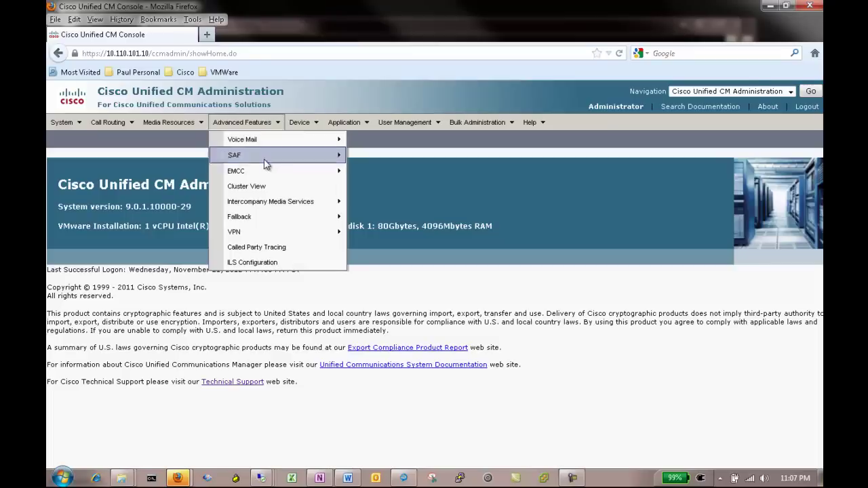
Set the ILS role to Spoke Cluster and register with hub server cnt-cucm9.cucm9.com.
click(287, 263)
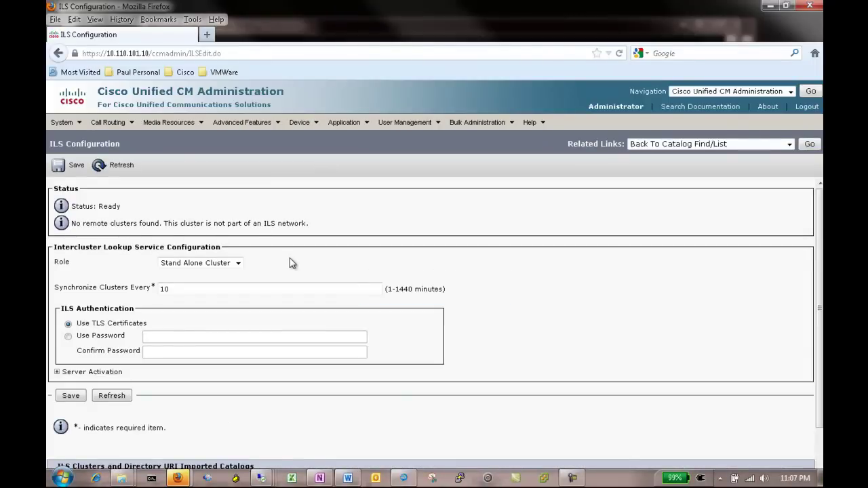
click(238, 266)
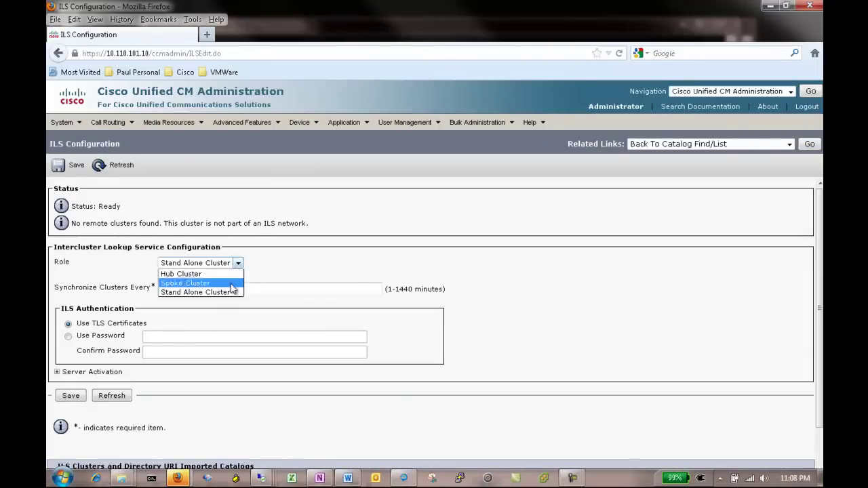
click(231, 283)
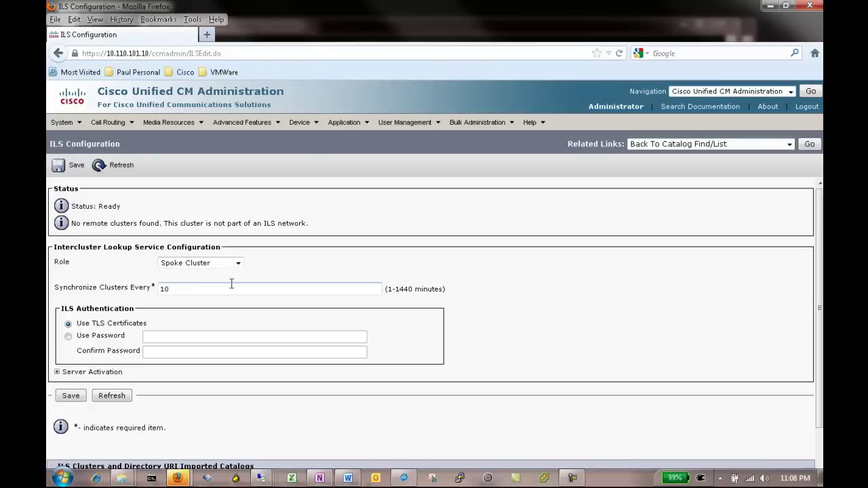
click(68, 167)
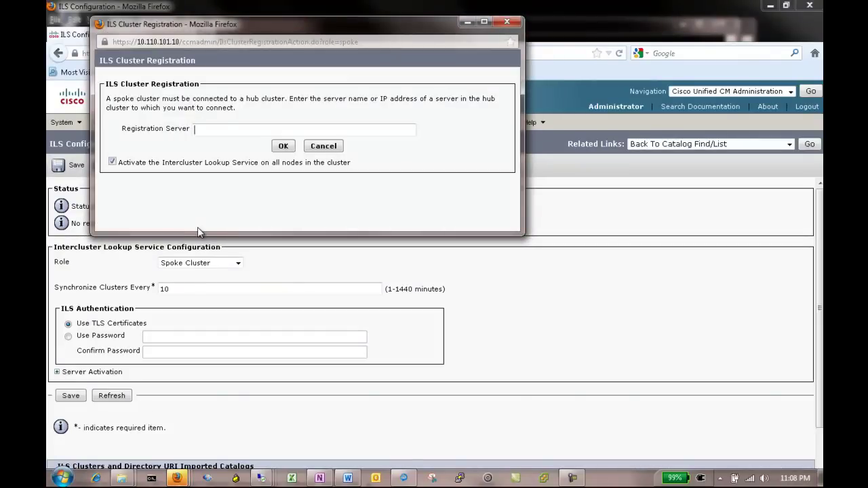
text(cnt-cucm9.cucm9.com)
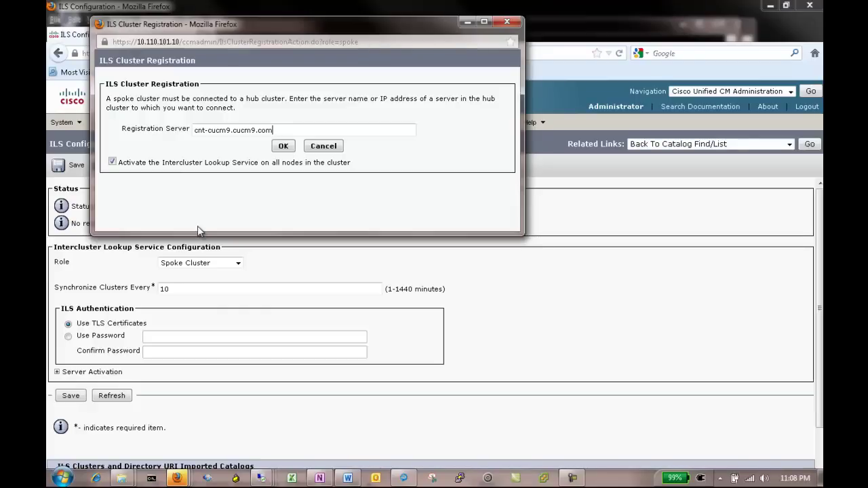
click(281, 150)
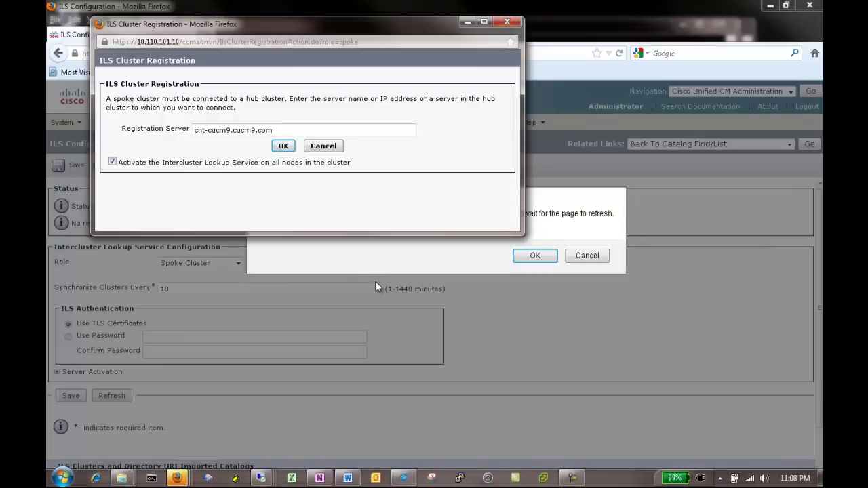
Confirm the ILS registration and expand CUCM9-Central to view the spoke clusters' sync status.
click(528, 256)
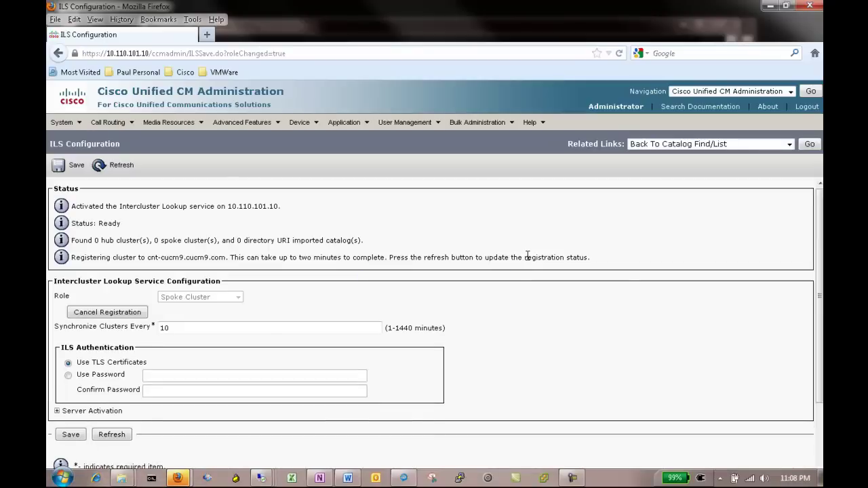
scroll(325, 348, down, 3)
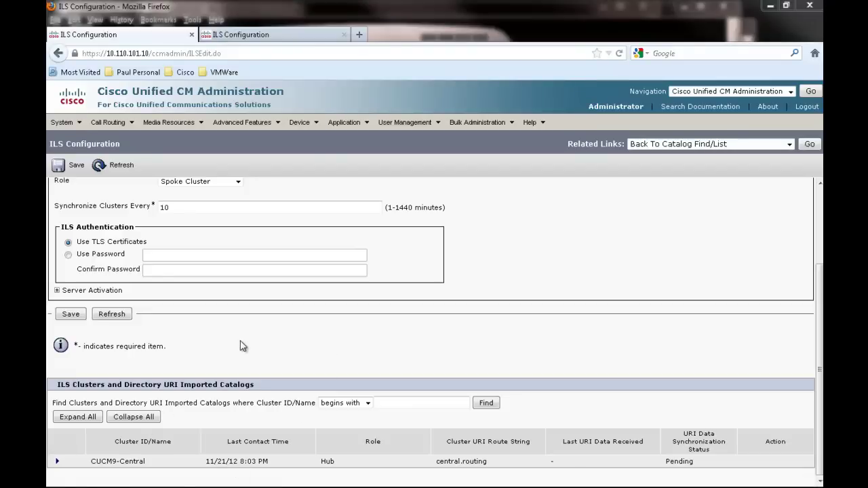
click(58, 461)
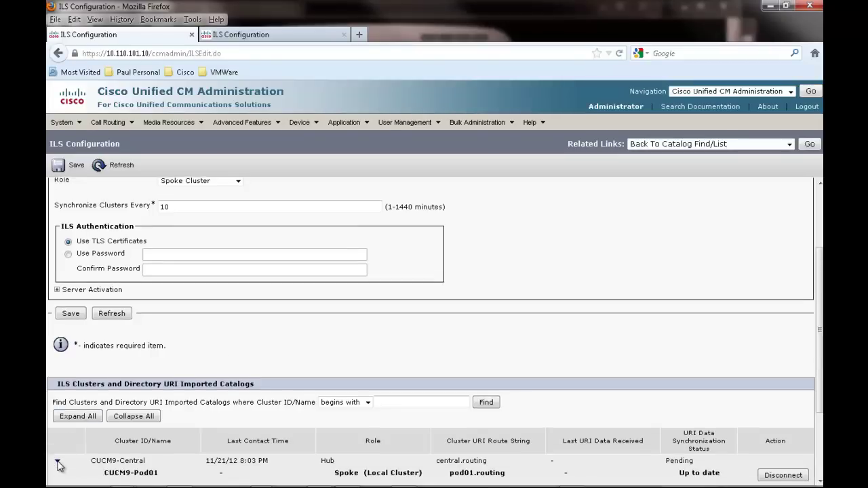
scroll(57, 464, down, 3)
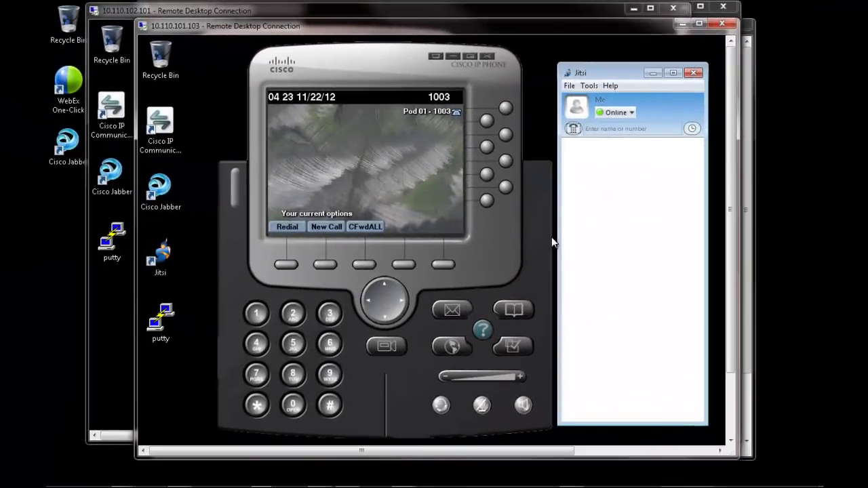
click(572, 128)
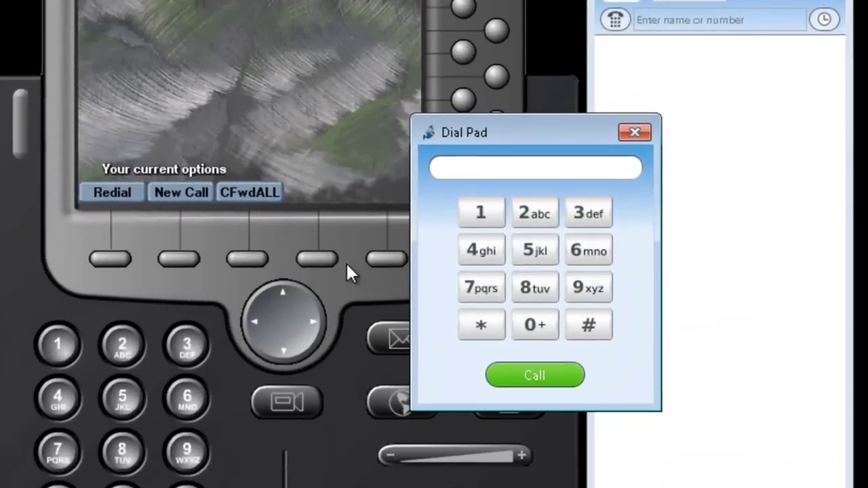
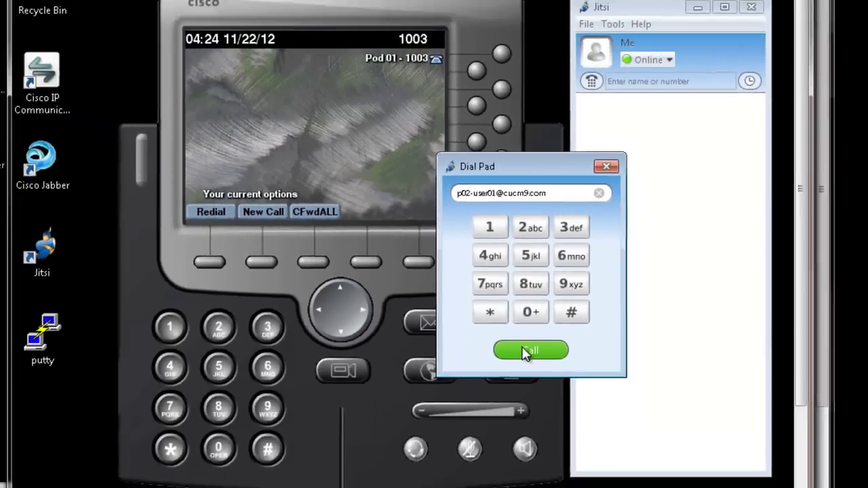
click(523, 371)
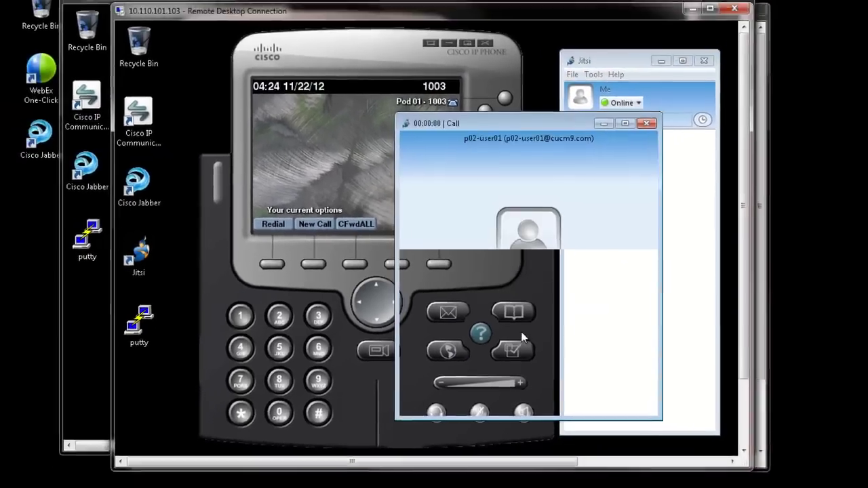
Bring the Pod 02 remote desktop forward and reposition the Jabber window to the left.
click(106, 363)
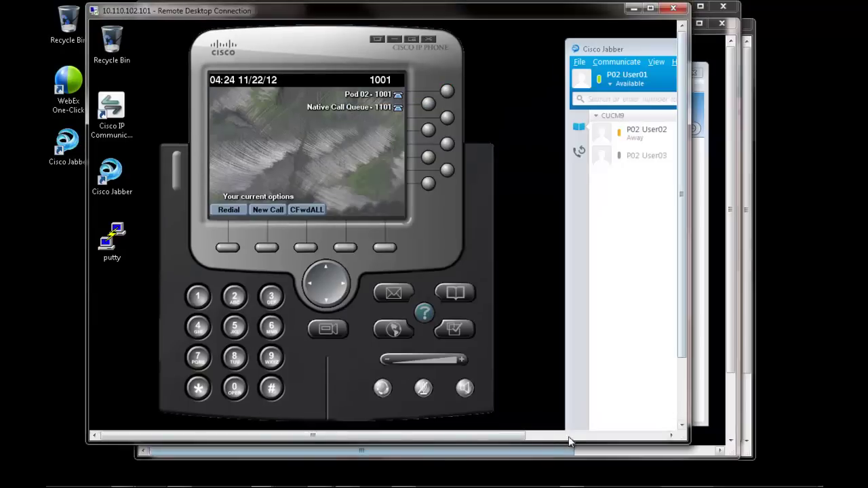
click(569, 436)
click(683, 402)
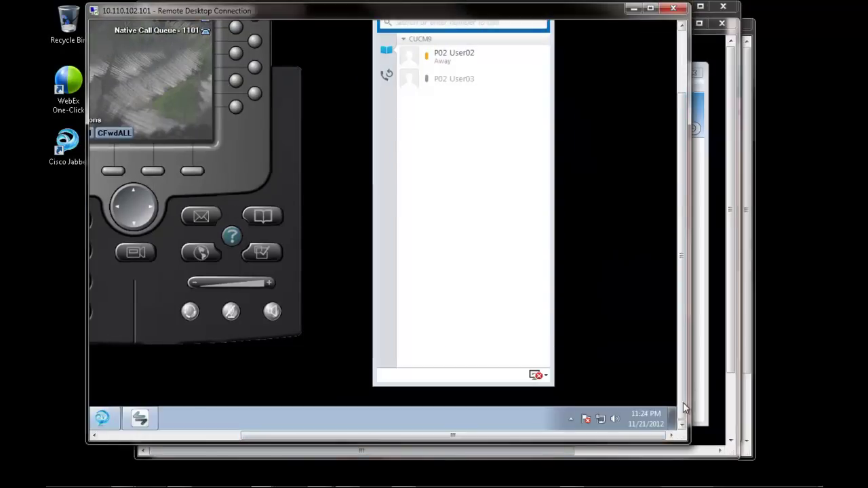
drag(681, 372, 683, 227)
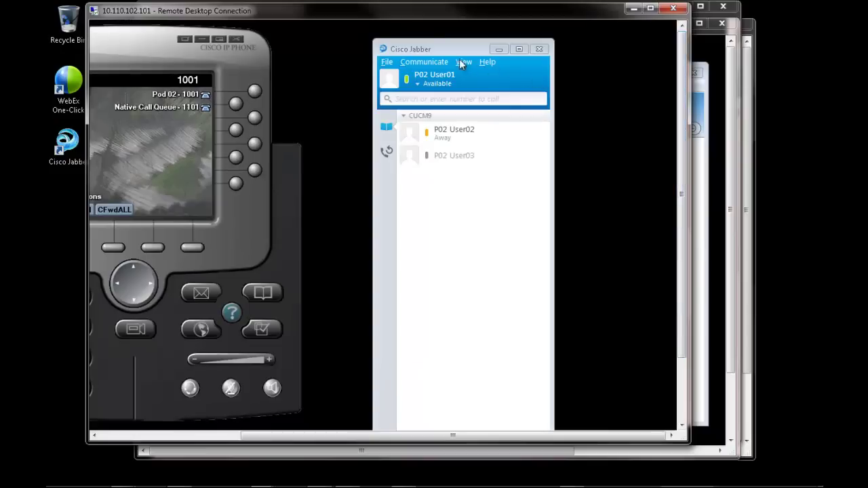
drag(446, 51, 387, 39)
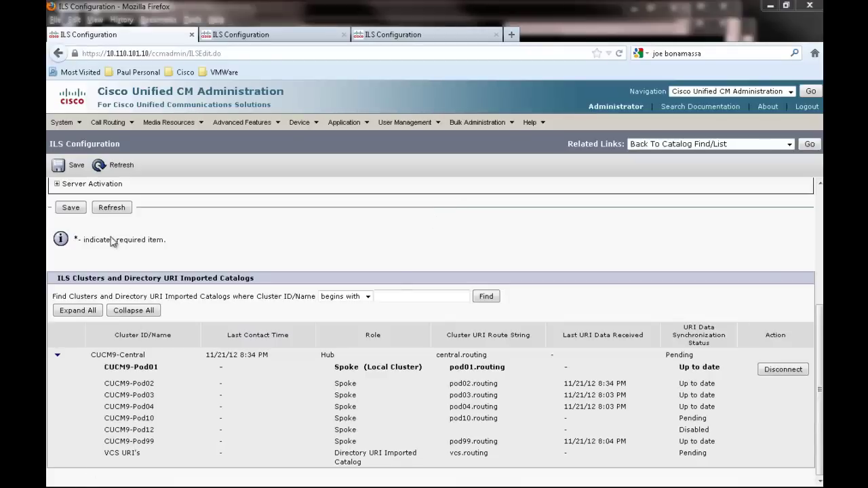
Refresh ILS Configuration, expand CUCM9-Central to check Pod02's catalog status, then minimize Firefox.
click(103, 212)
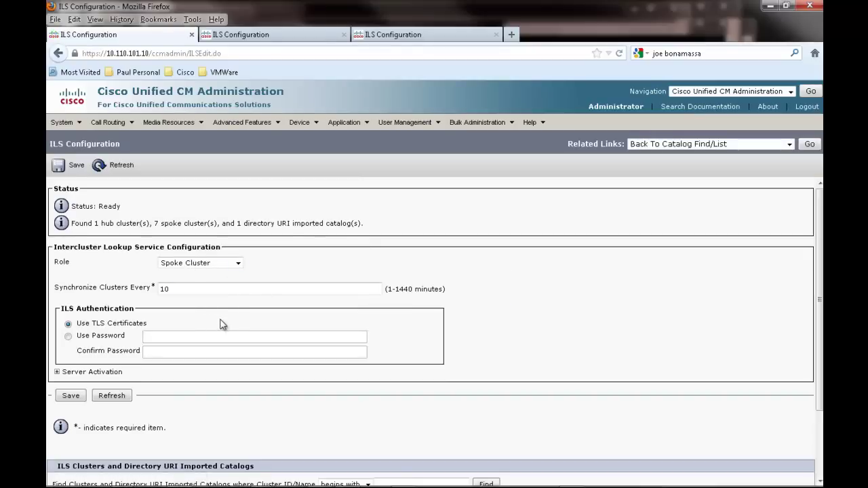
scroll(213, 339, down, 1)
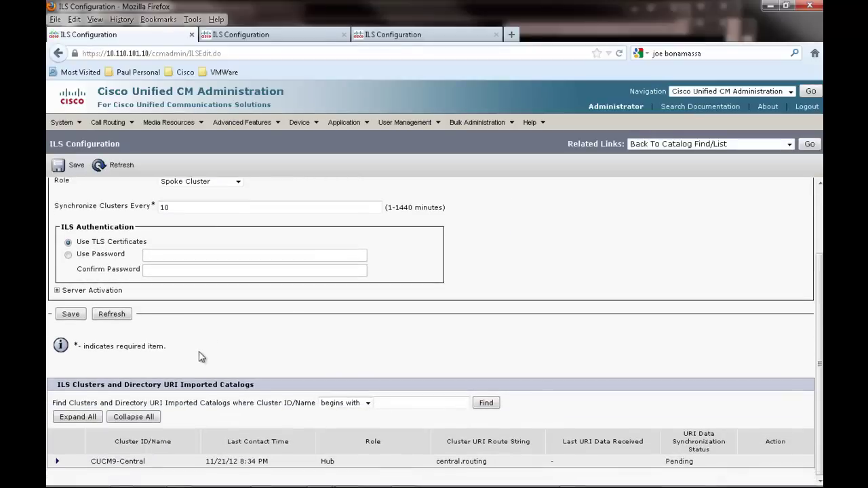
click(58, 463)
scroll(58, 465, down, 3)
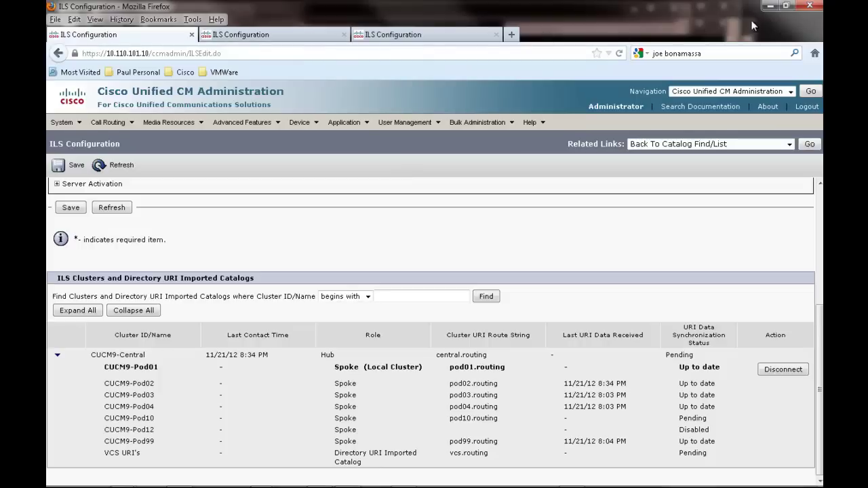
click(770, 6)
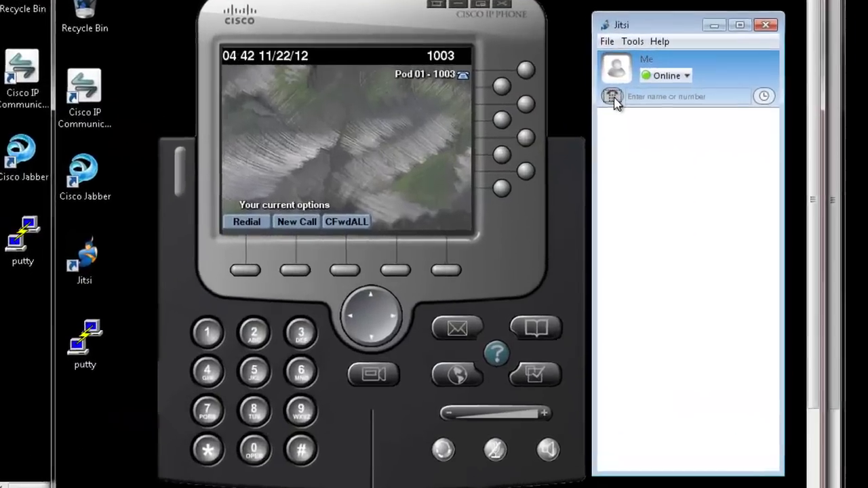
click(573, 128)
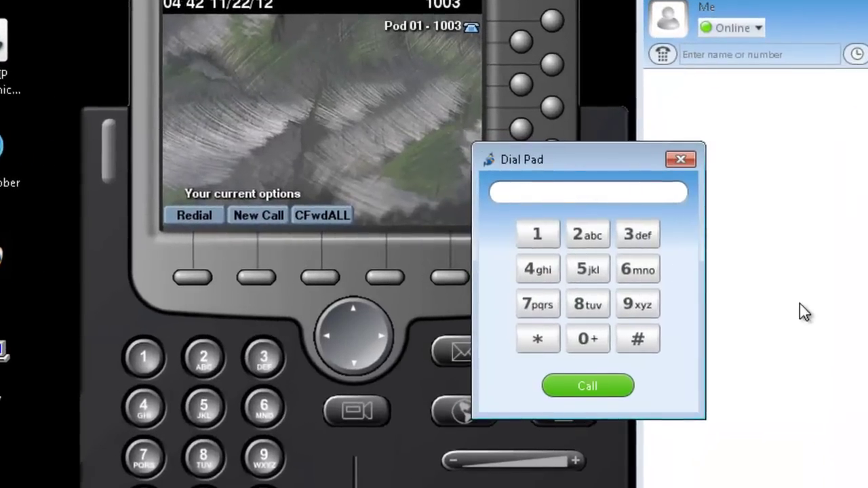
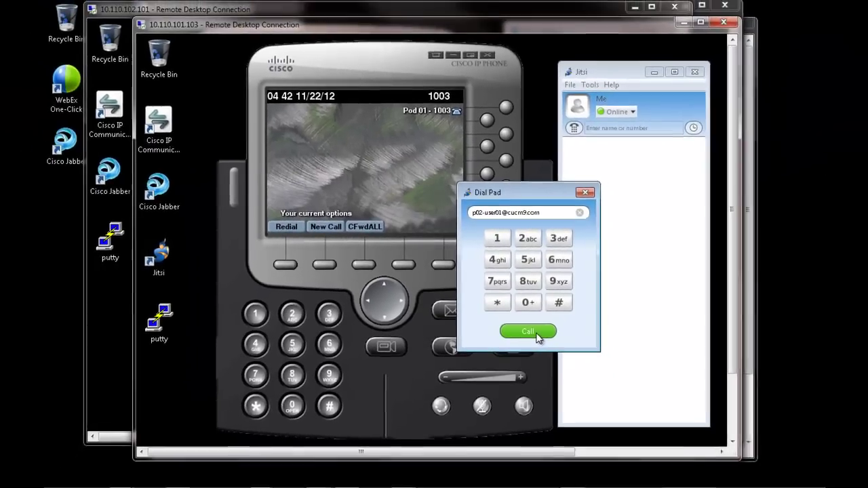
click(567, 367)
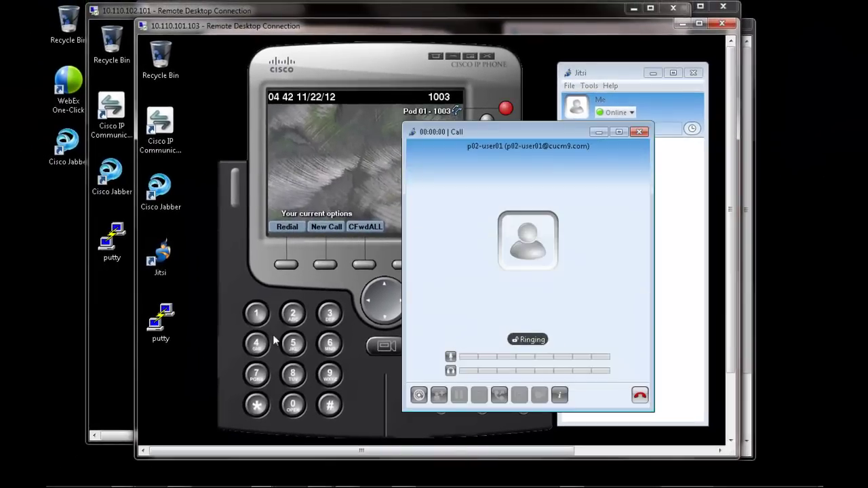
click(105, 384)
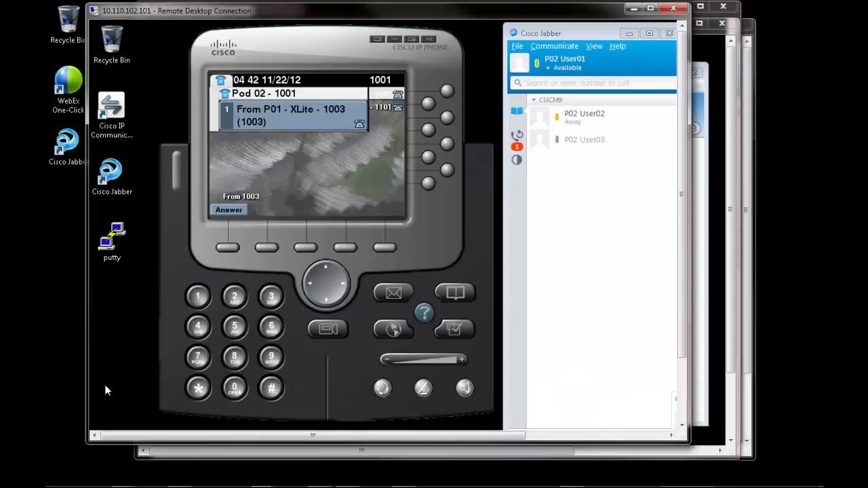
Answer the incoming Pod 01 call in Cisco Jabber on Pod 02 and let it connect.
click(684, 412)
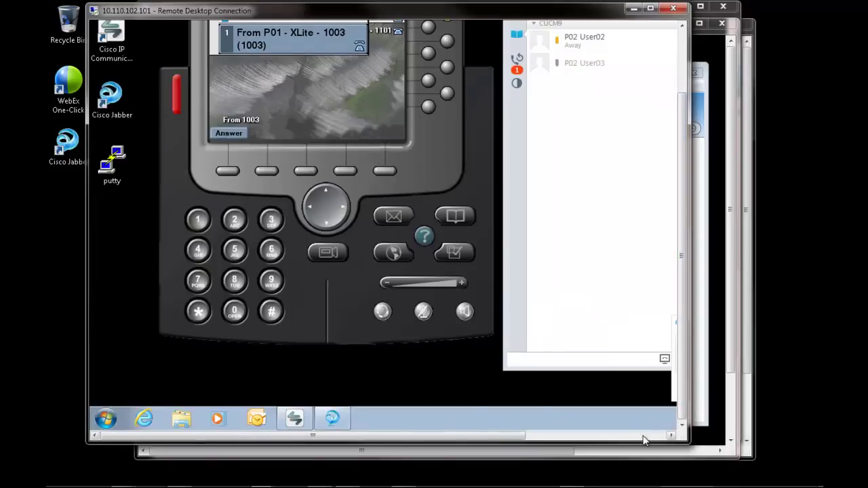
click(648, 436)
click(644, 386)
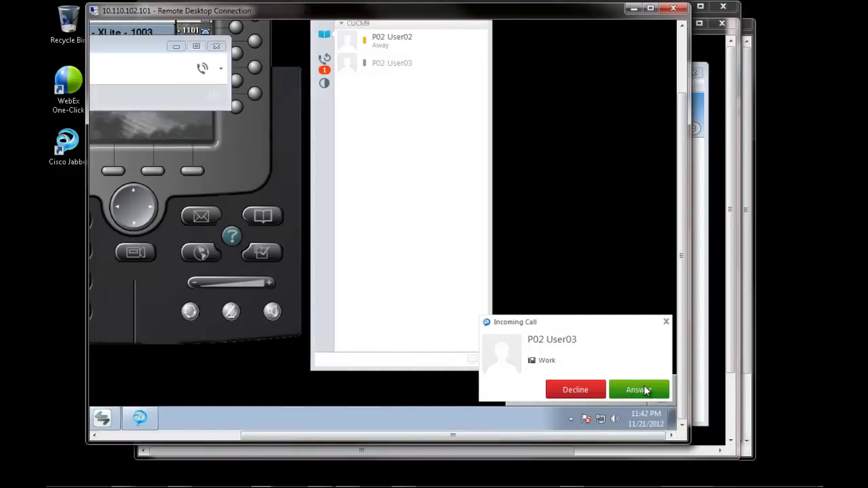
click(224, 437)
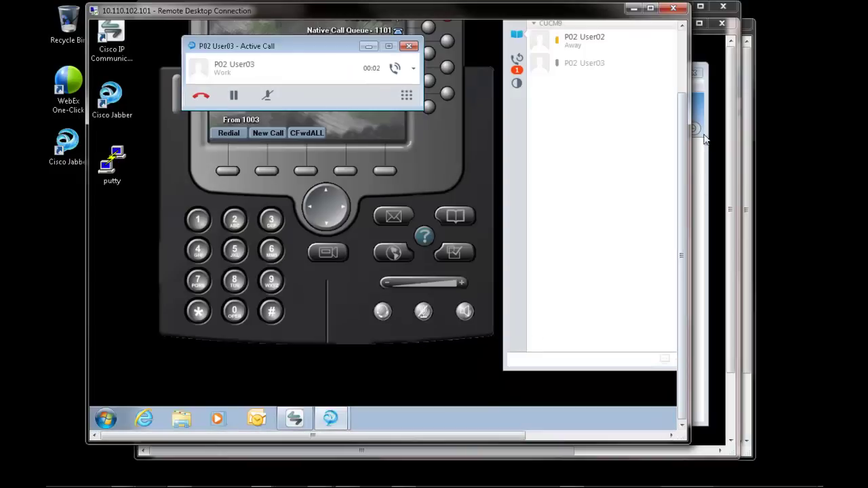
click(683, 74)
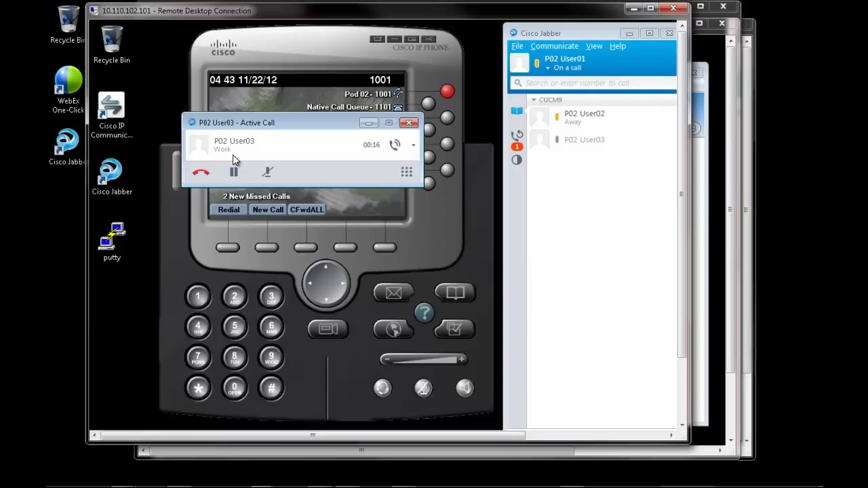
Back in the 10.110.101.103 session, hang up the connected call in Jitsi.
mouse_move(315, 485)
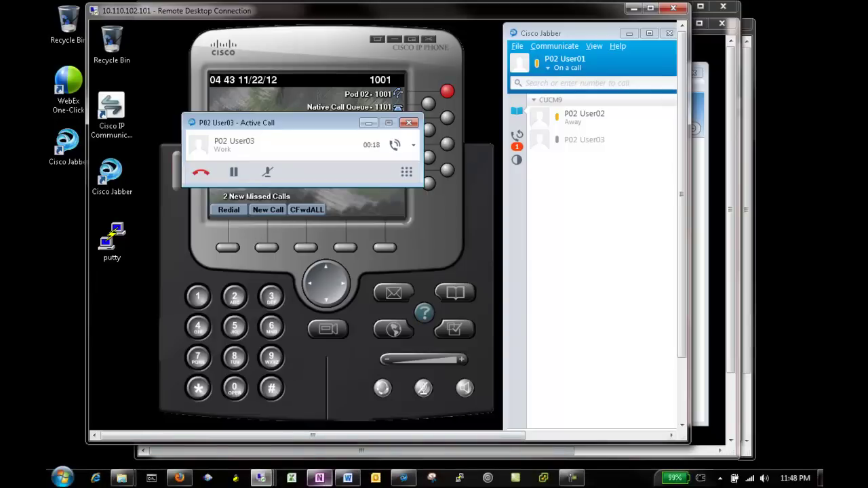
mouse_move(263, 481)
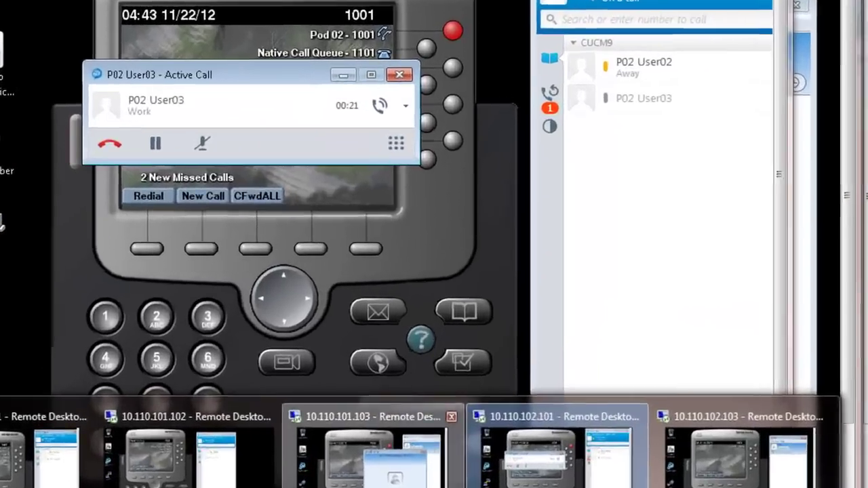
click(388, 410)
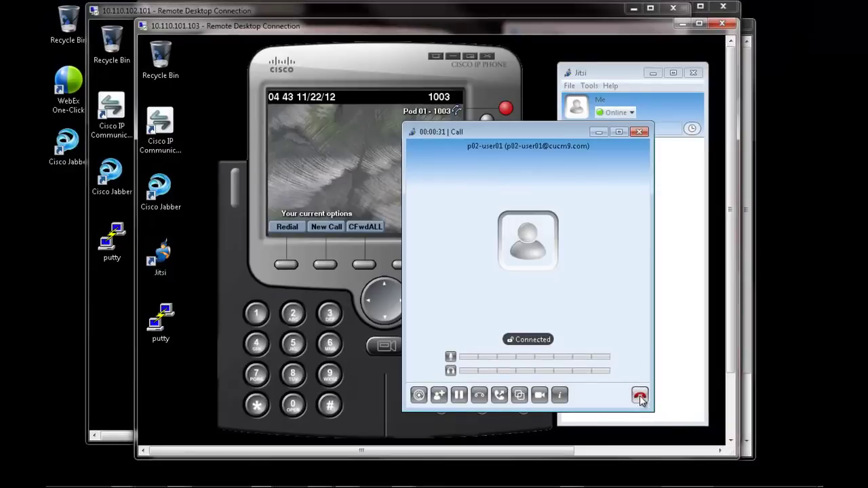
click(640, 396)
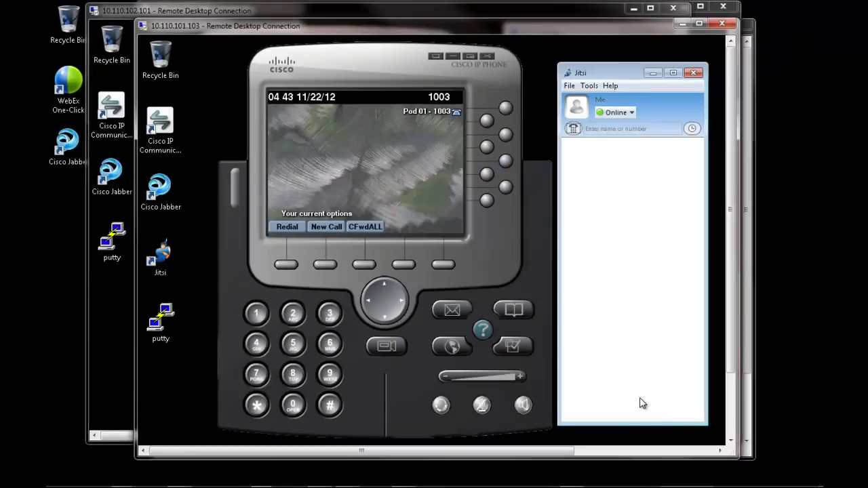